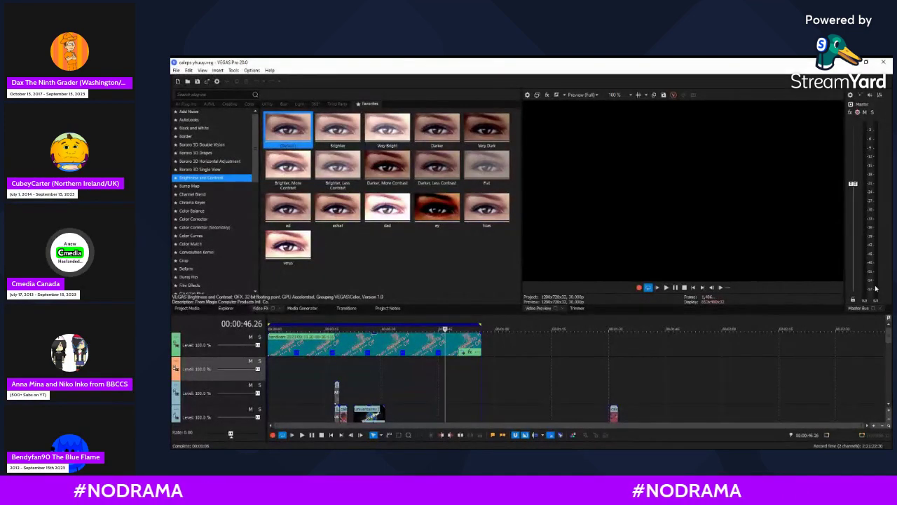
- Scrub the timeline from its first seconds to the gap at about 1:46 and examine the clips in the preview
left_click_drag(889, 339, 889, 345)
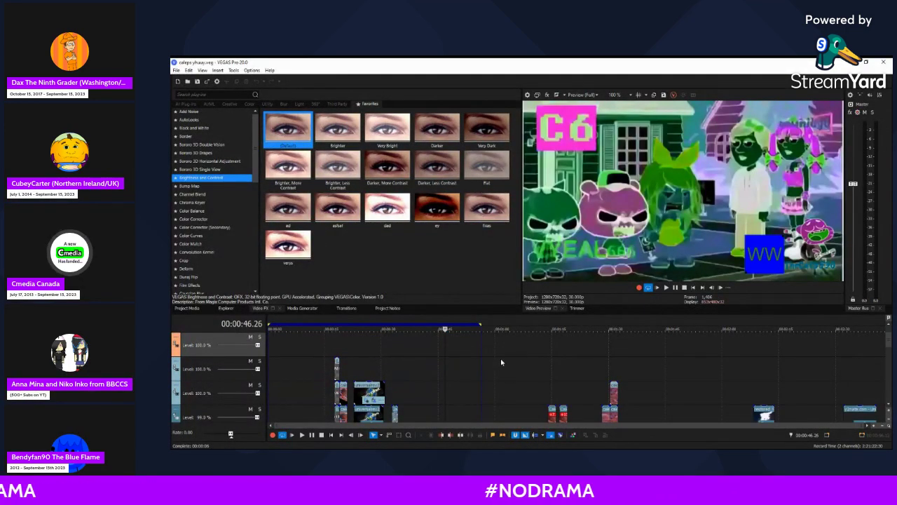
left_click(280, 369)
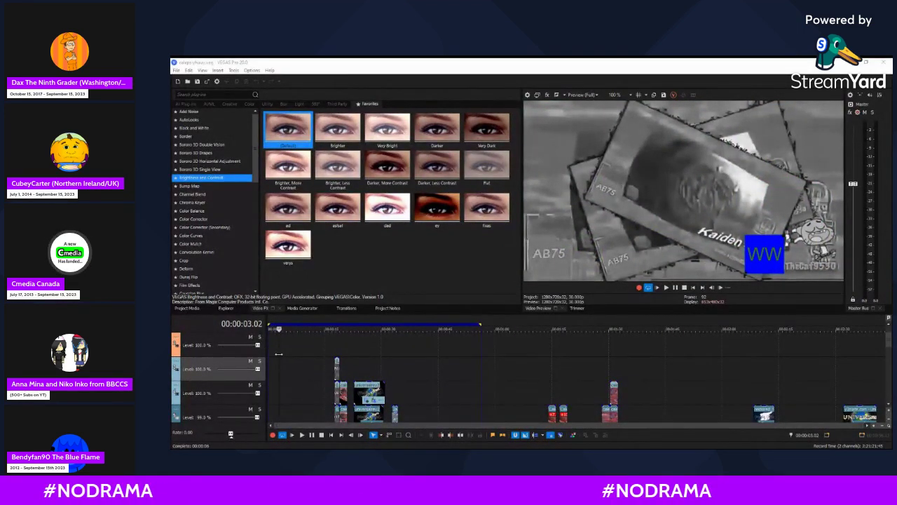
key("space")
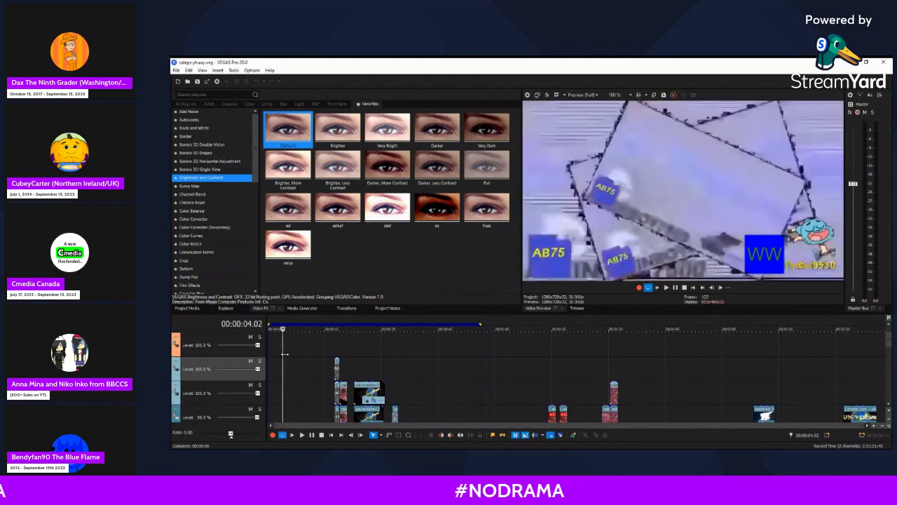
left_click_drag(285, 354, 360, 353)
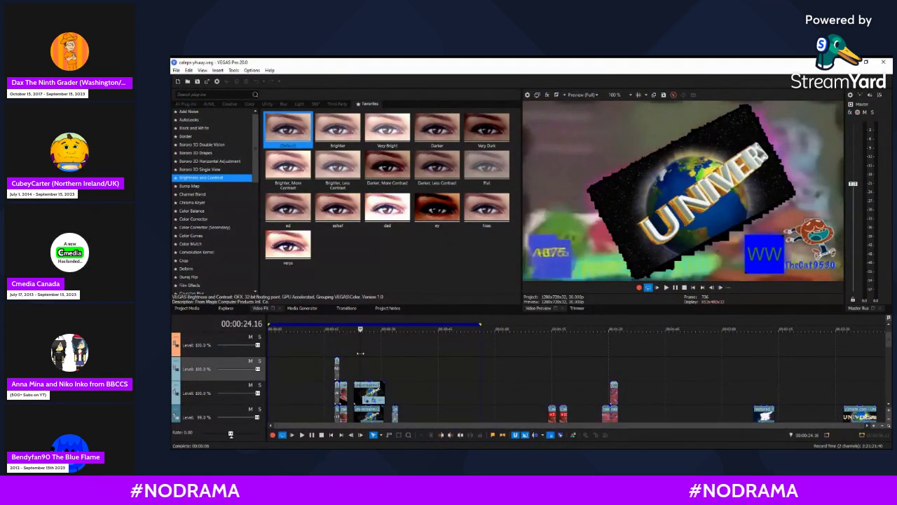
left_click_drag(888, 343, 887, 353)
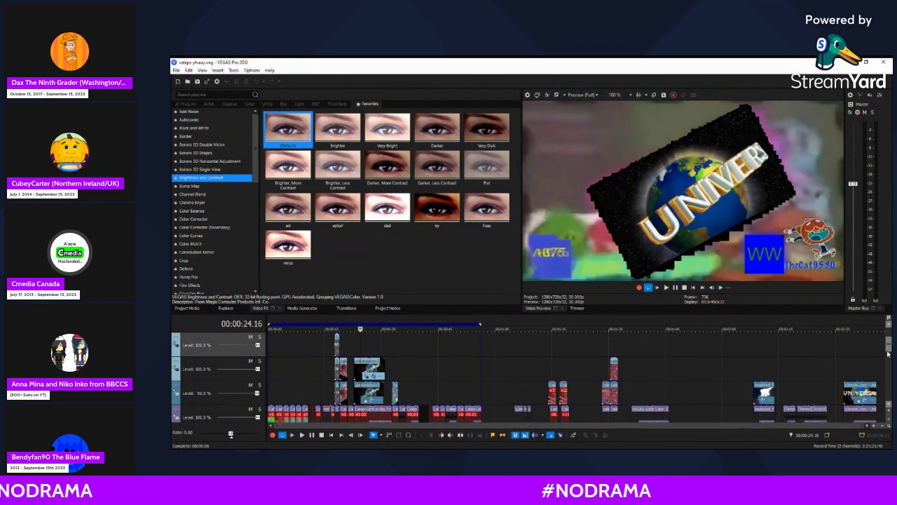
left_click(887, 354)
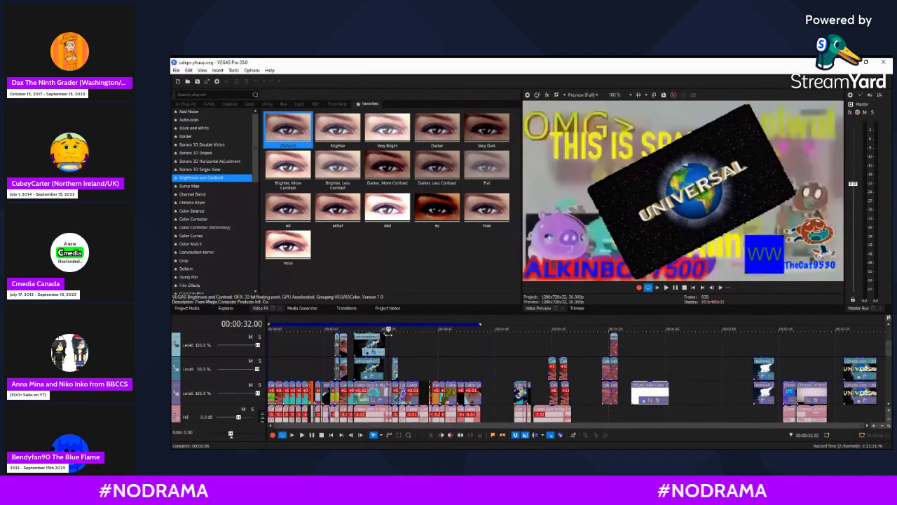
left_click_drag(403, 338, 670, 351)
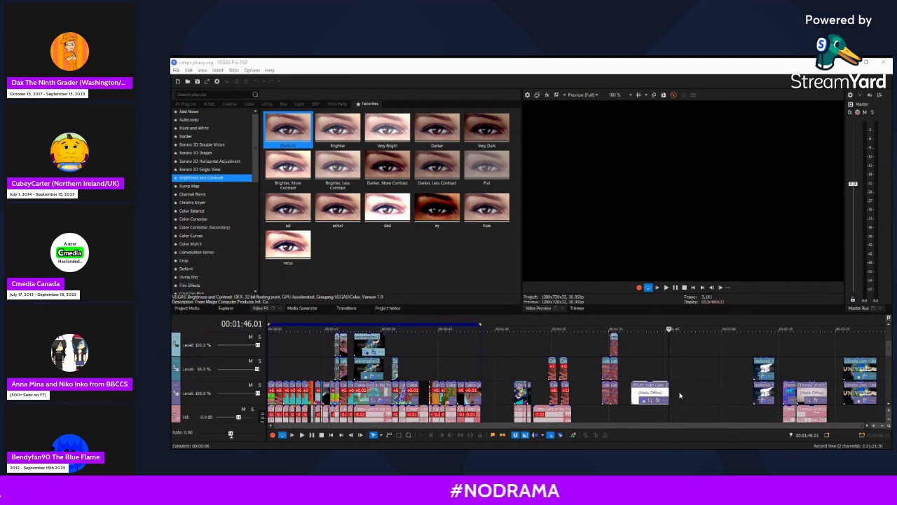
left_click_drag(685, 394, 686, 394)
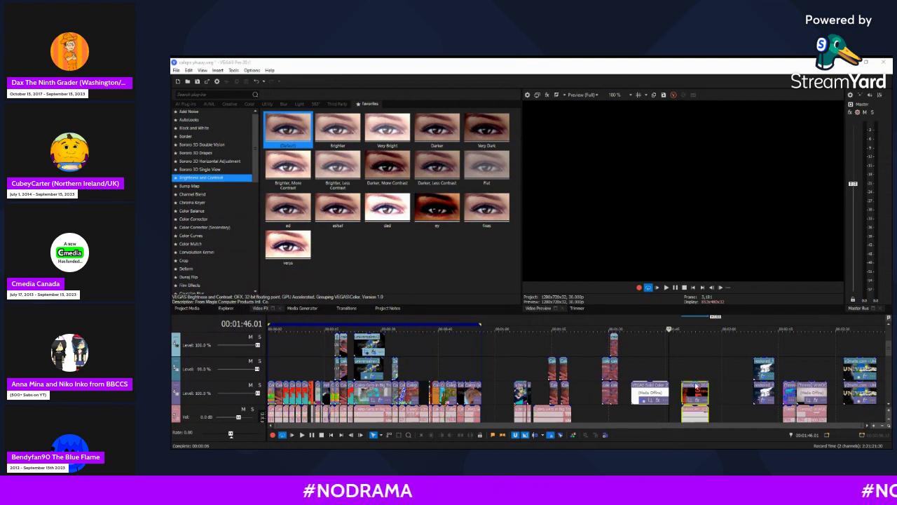
left_click(684, 389)
key("space")
key("space")
left_click(674, 391)
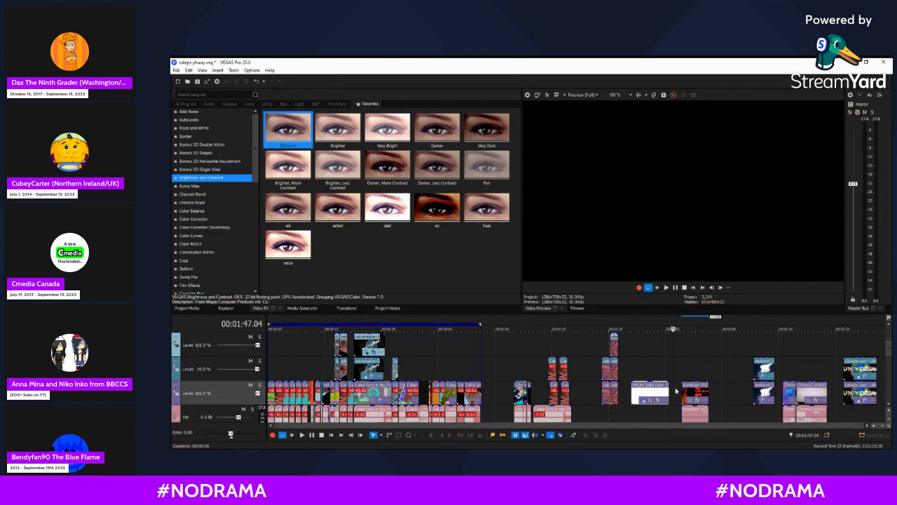
left_click(683, 391)
key("Delete")
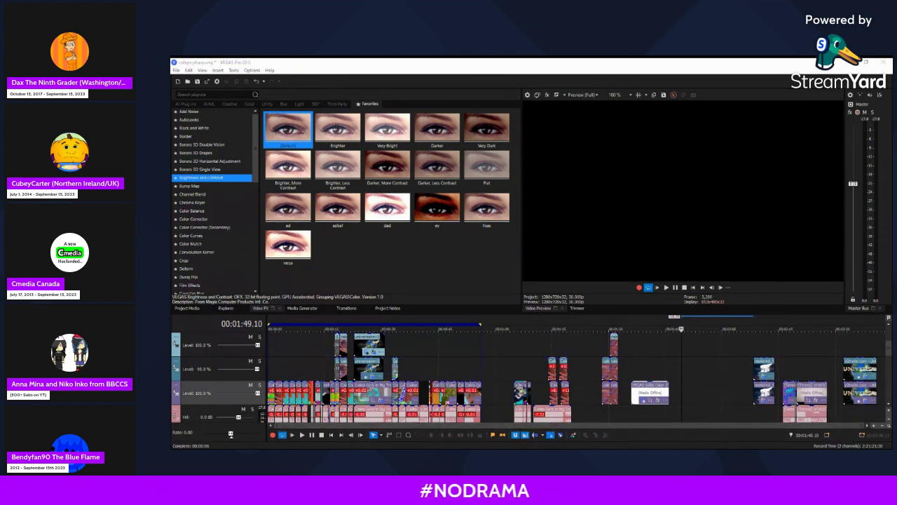
- Place the bandicam recording on the timeline at about 1:51 and set the playback rate to 1.00
left_click_drag(695, 398, 694, 398)
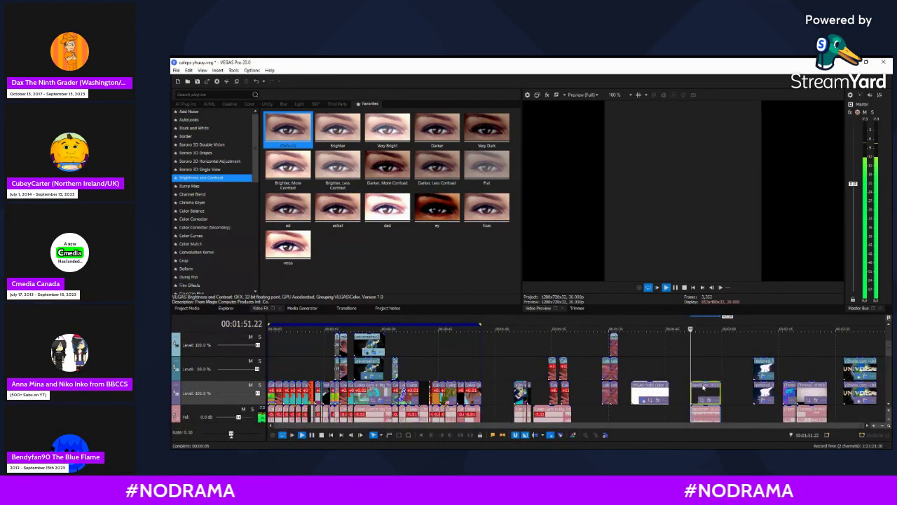
scroll(690, 382, "up", 1)
double_click(189, 433)
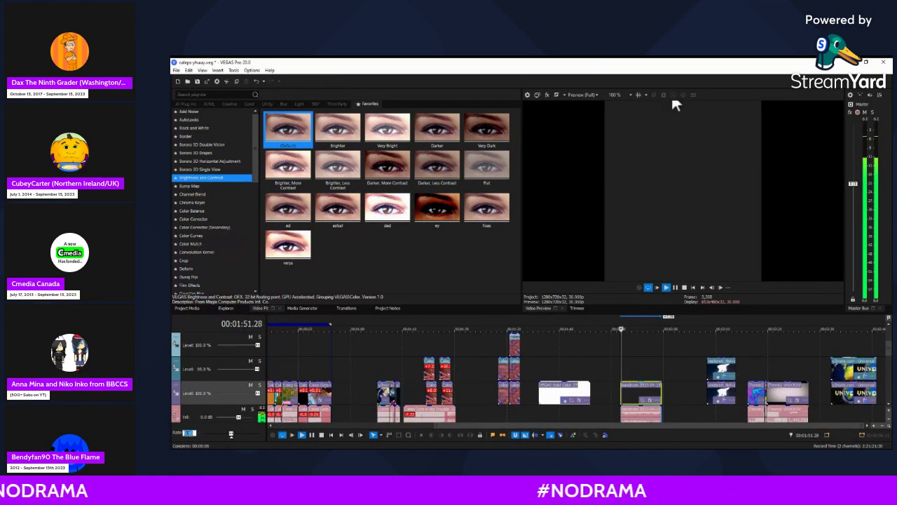
- Delete the unused bandicam recording from the project media
left_click(184, 310)
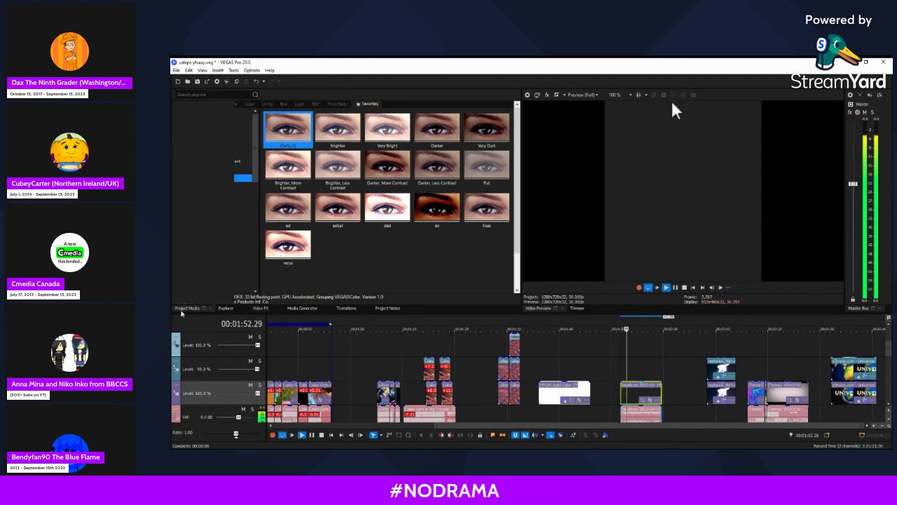
left_click(367, 176)
key("Delete")
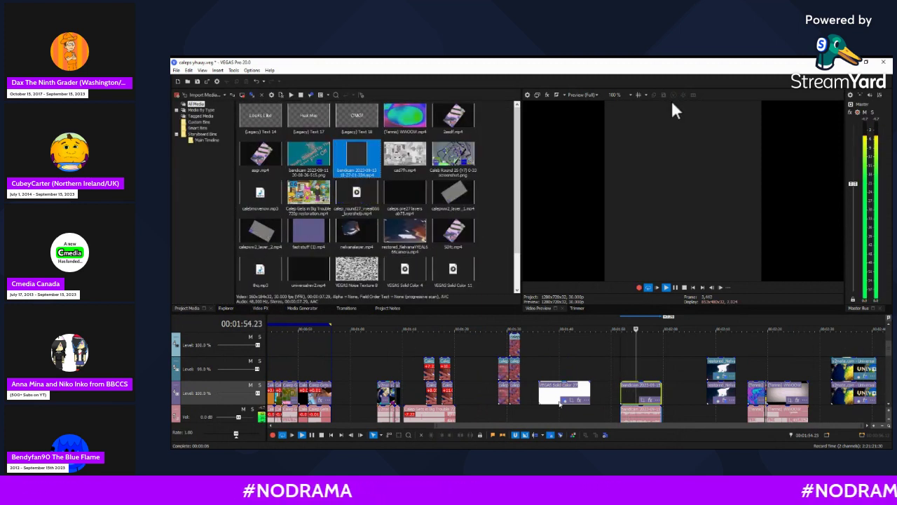
- Set the stretch attributes of the bandicam recording's audio event to Pro
left_click_drag(887, 349, 885, 367)
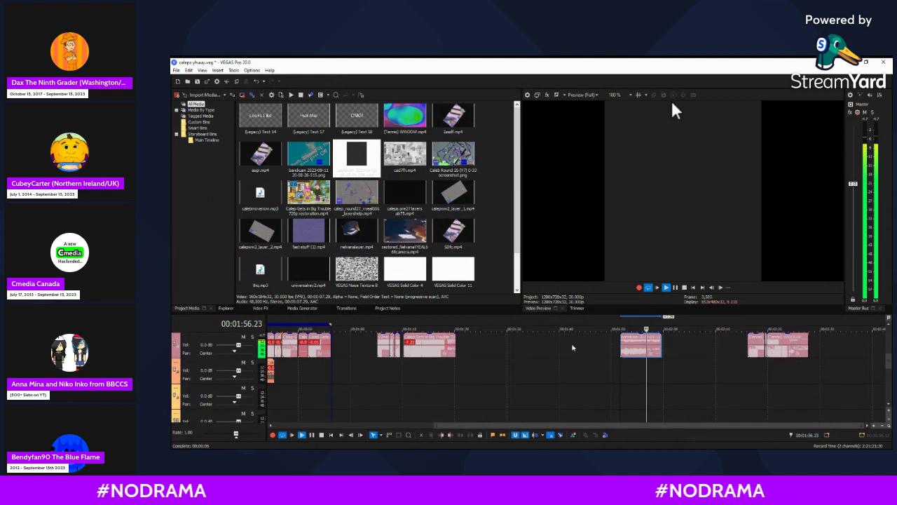
left_click(641, 350)
scroll(617, 353, "up", 1)
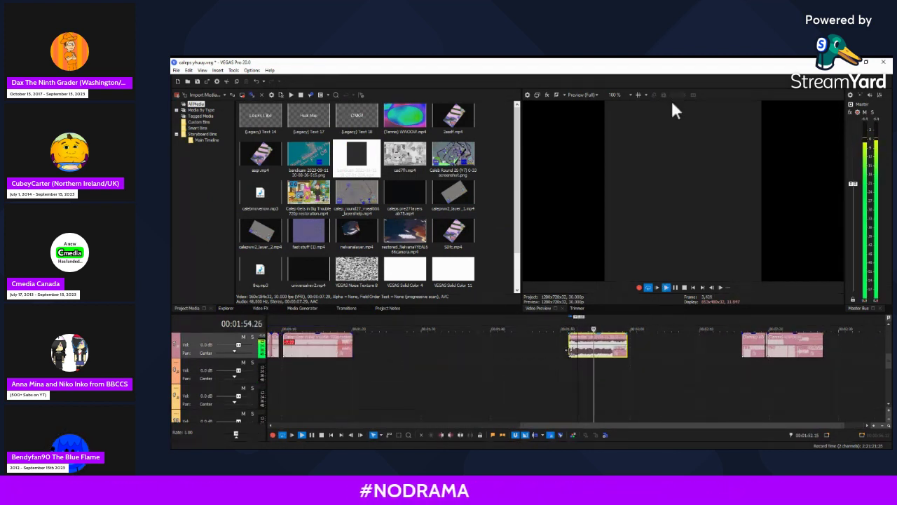
key("alt+Return")
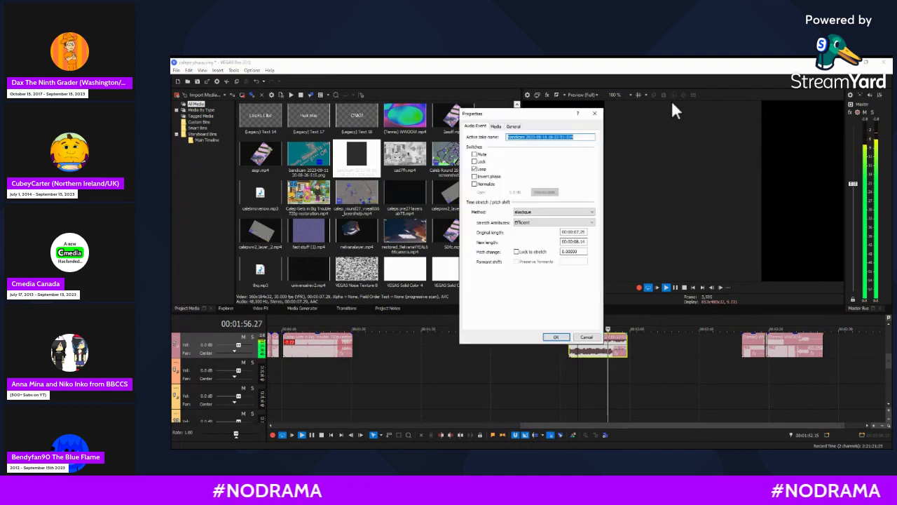
left_click(551, 221)
left_click(556, 337)
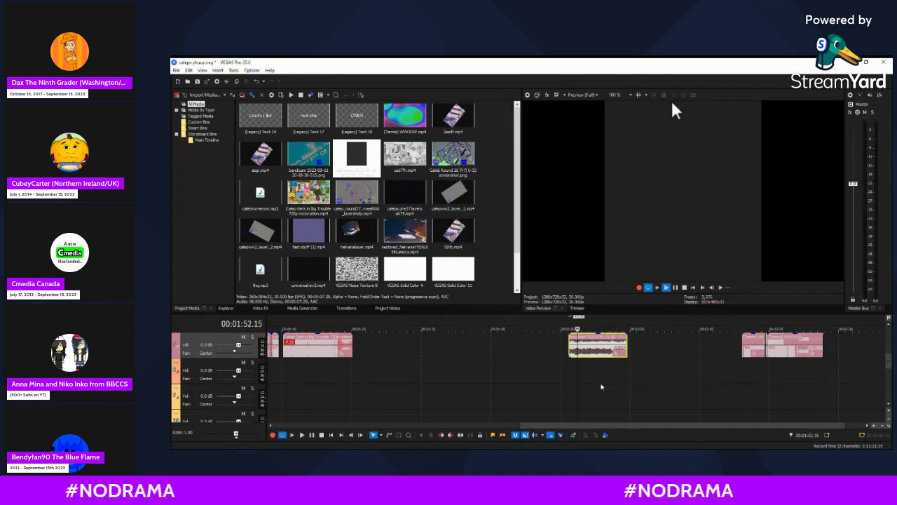
- Change the audio event's time stretch method to Classic with the A03 Music 3 (less echo) stretch attributes
key("alt+Return")
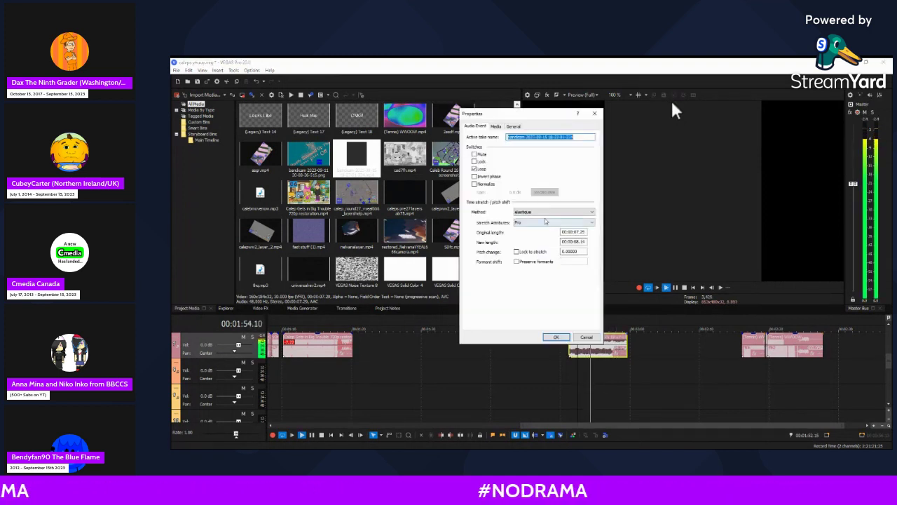
left_click(541, 213)
left_click(533, 226)
key("Tab")
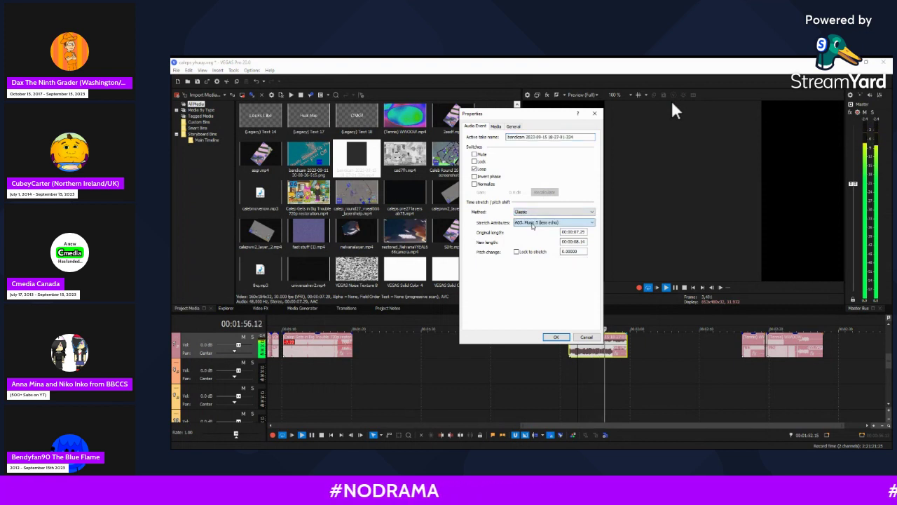
key("Return")
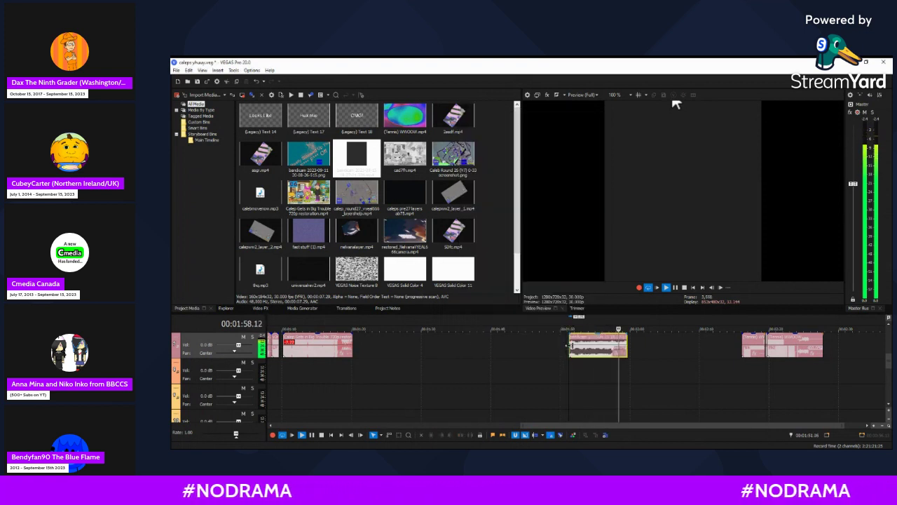
- Move the bandicam recording's video event onto its own new track below the last track and delete that track
scroll(889, 347, "up", 2)
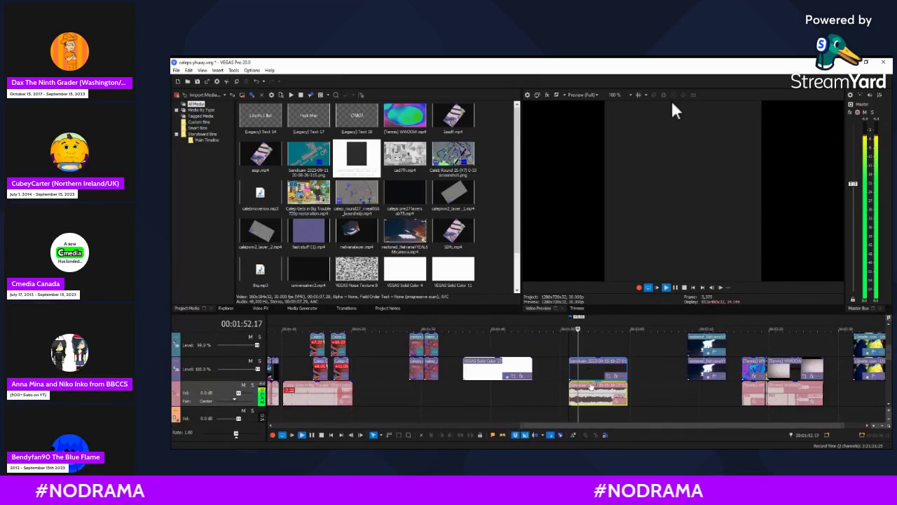
scroll(590, 376, "down", 4)
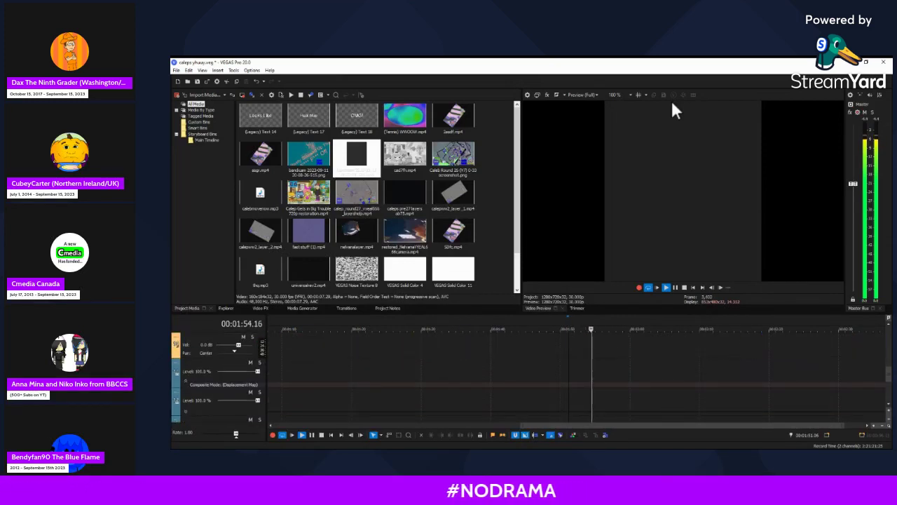
left_click_drag(887, 374, 888, 389)
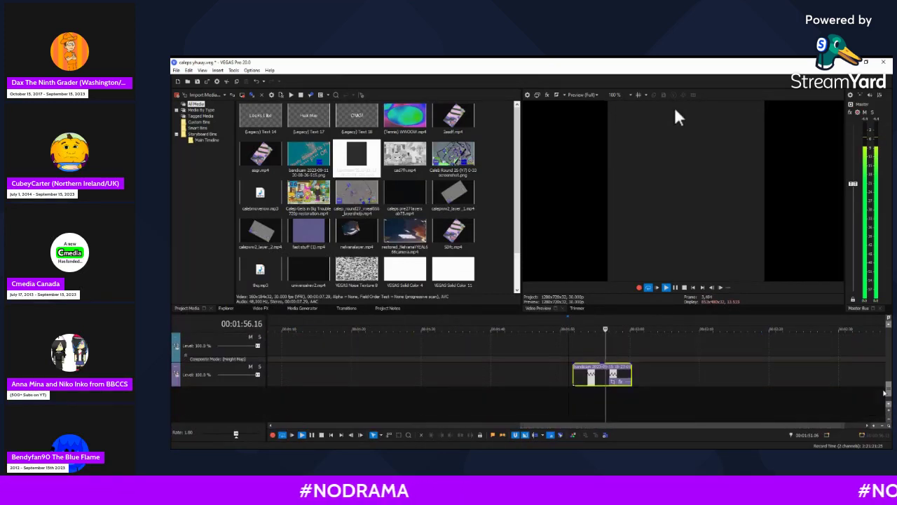
scroll(364, 403, "down", 2)
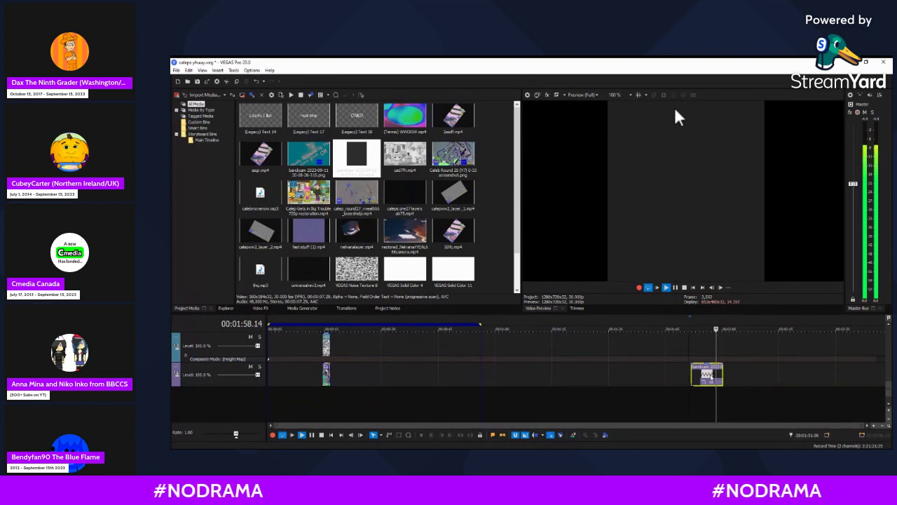
left_click_drag(706, 375, 711, 399)
left_click(696, 414)
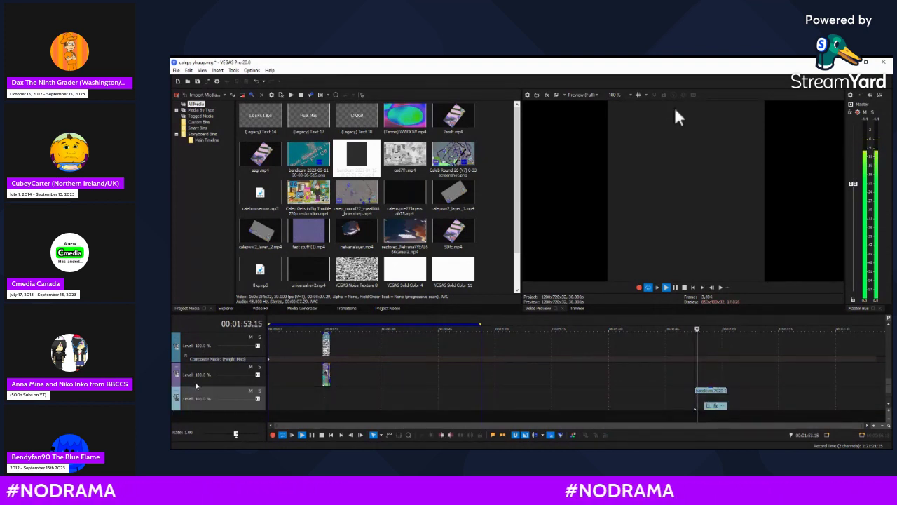
key("Delete")
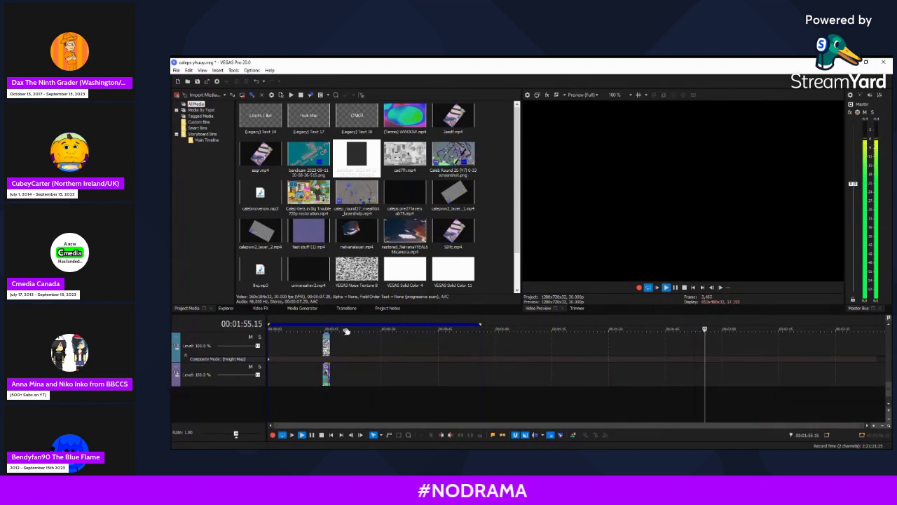
- Move the bandicam audio event to the second audio track near the beginning of the project, at about 0:03
left_click_drag(889, 388, 889, 354)
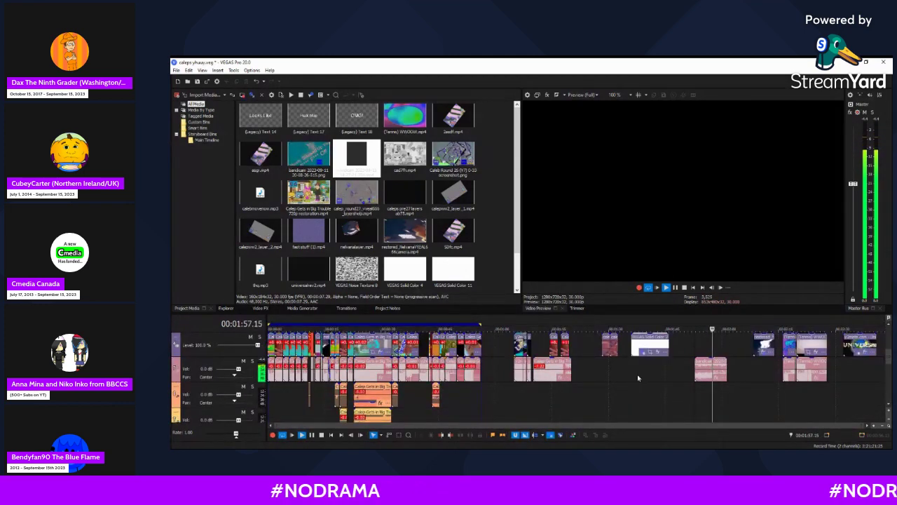
left_click_drag(716, 369, 288, 397)
left_click(288, 398)
scroll(295, 398, "up", 3)
scroll(296, 399, "down", 1)
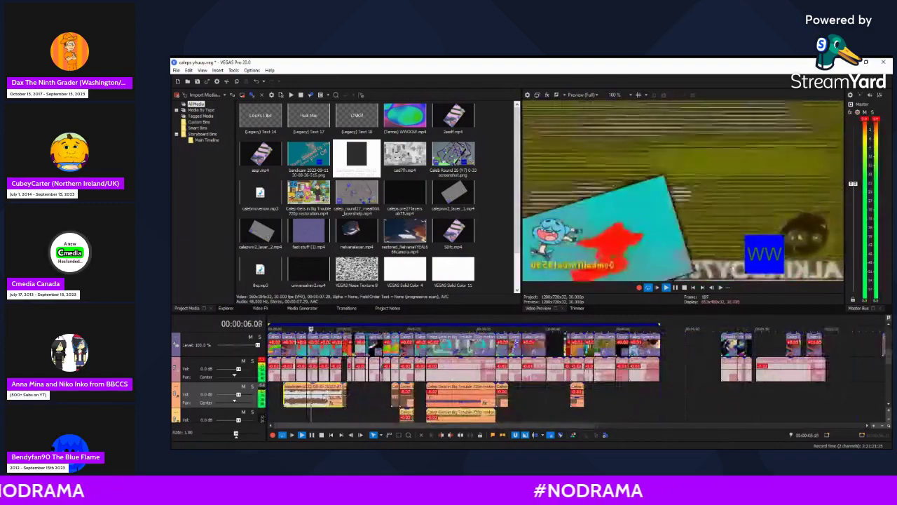
scroll(296, 399, "up", 1)
scroll(295, 399, "up", 1)
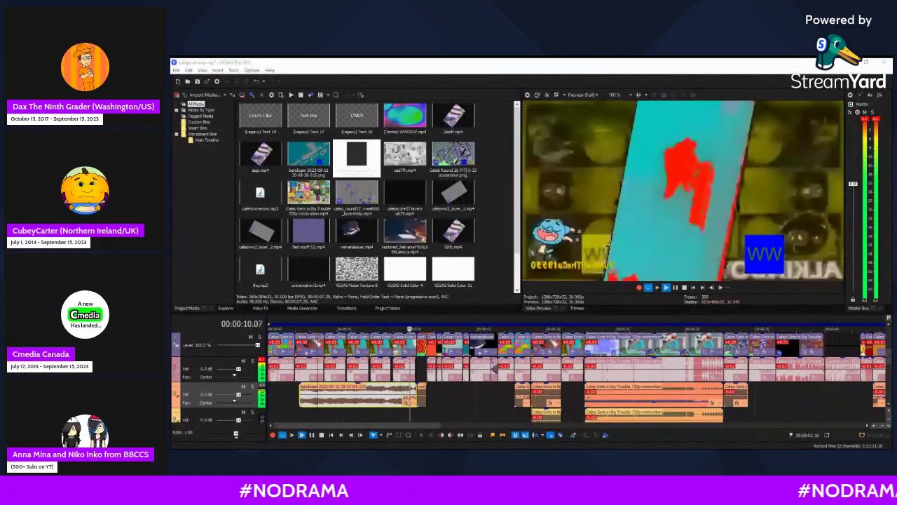
- Solo the second audio track and play back the bandicam audio
key("space")
key("space")
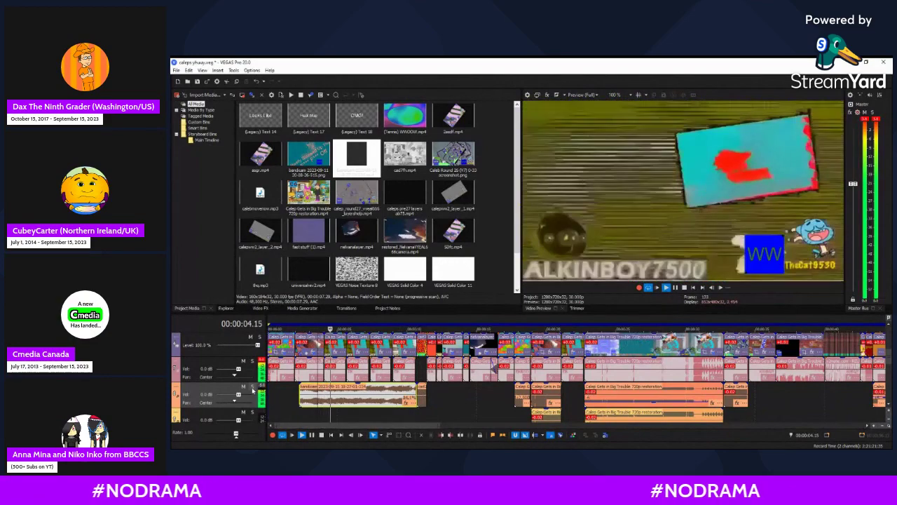
left_click(251, 387)
scroll(496, 401, "up", 3)
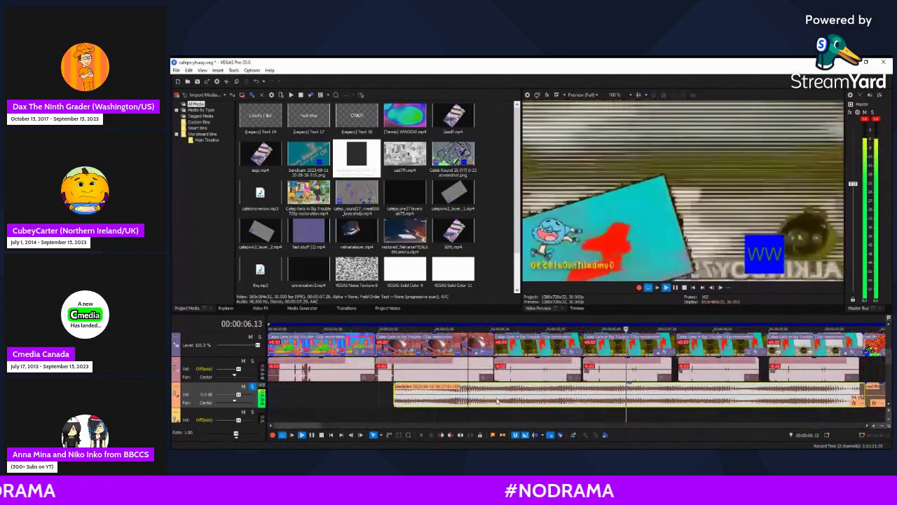
- Shift the bandicam audio event slightly later and trim its start to the video cut at about 0:04
left_click_drag(497, 401, 550, 396)
scroll(549, 397, "up", 1)
scroll(549, 399, "up", 3)
scroll(549, 397, "down", 6)
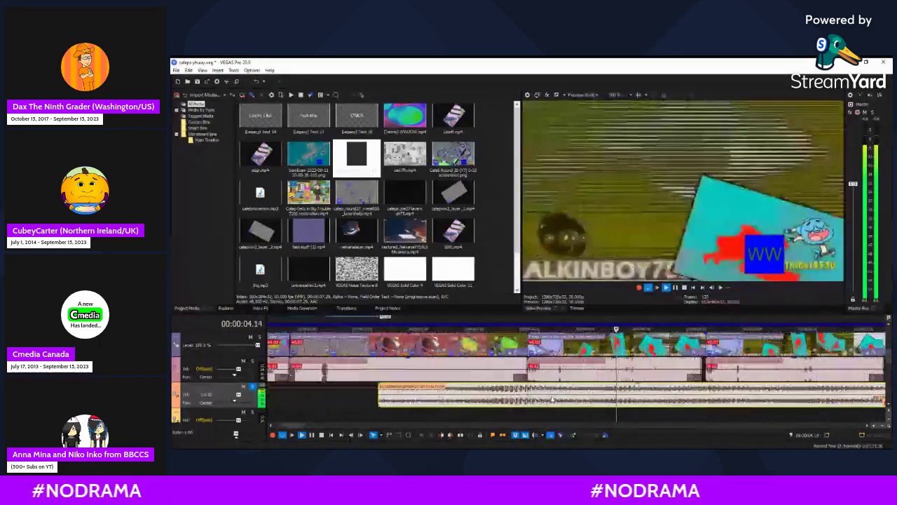
scroll(541, 394, "up", 4)
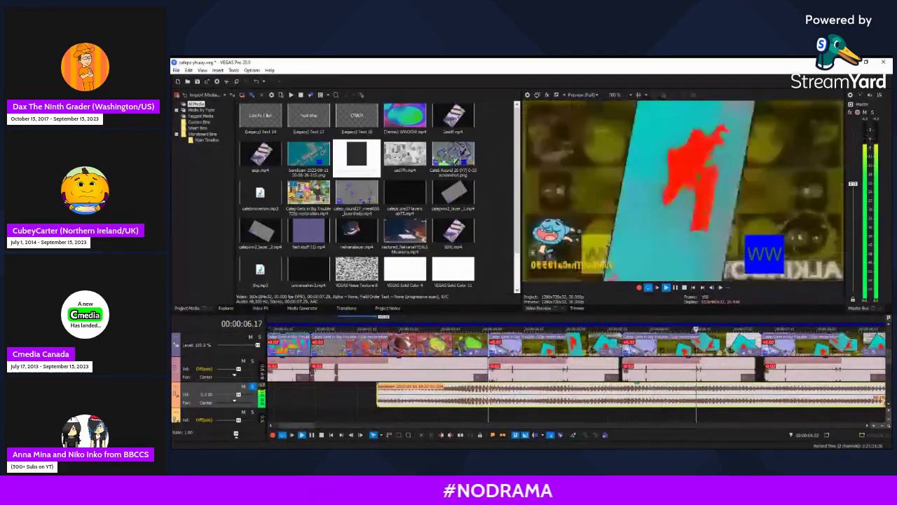
scroll(719, 397, "down", 3)
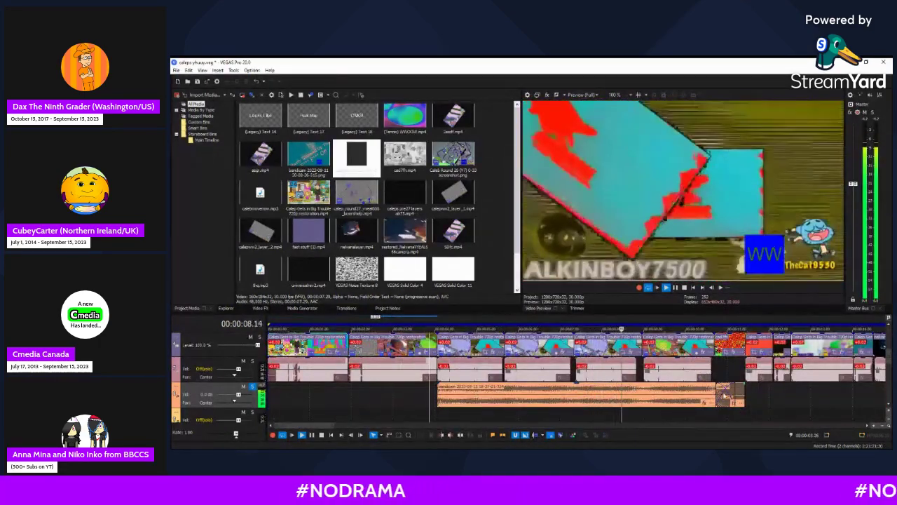
- Readjust the start of the bandicam audio event so it begins at the video cut at about 0:04
left_click(726, 399)
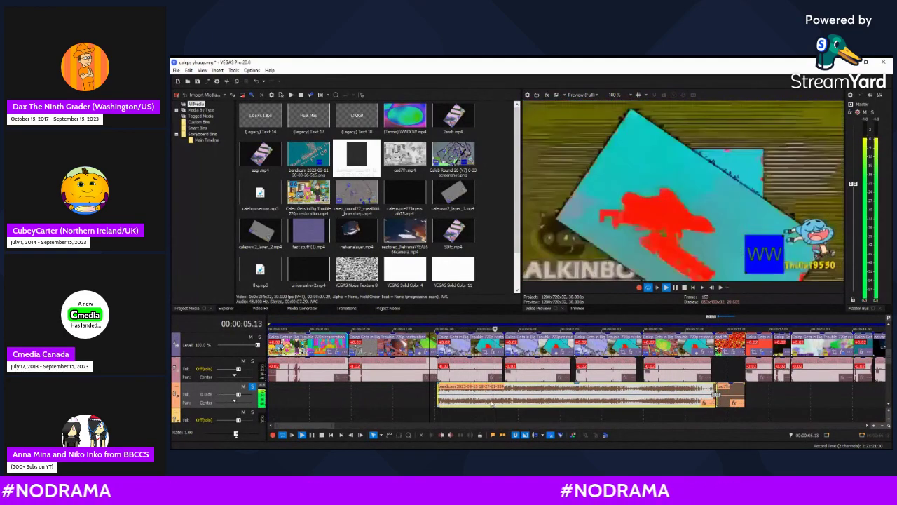
key("space")
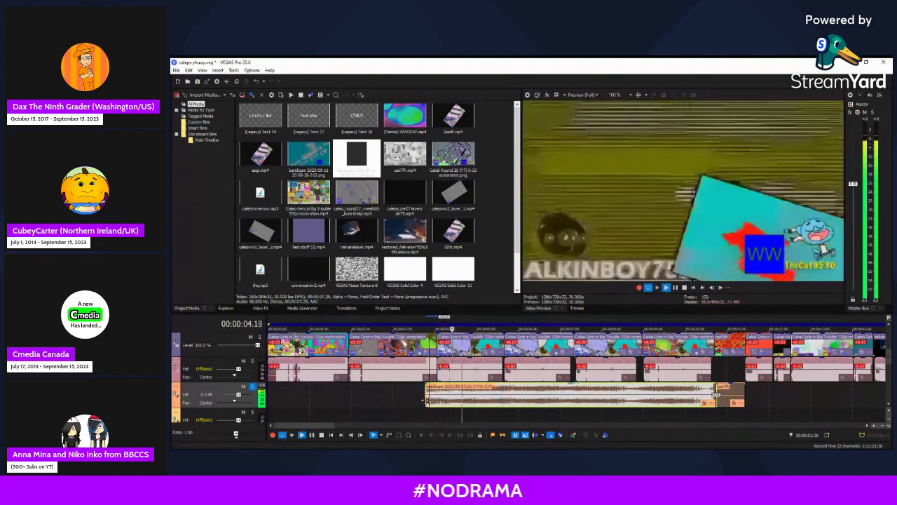
key("space")
left_click_drag(425, 398, 443, 397)
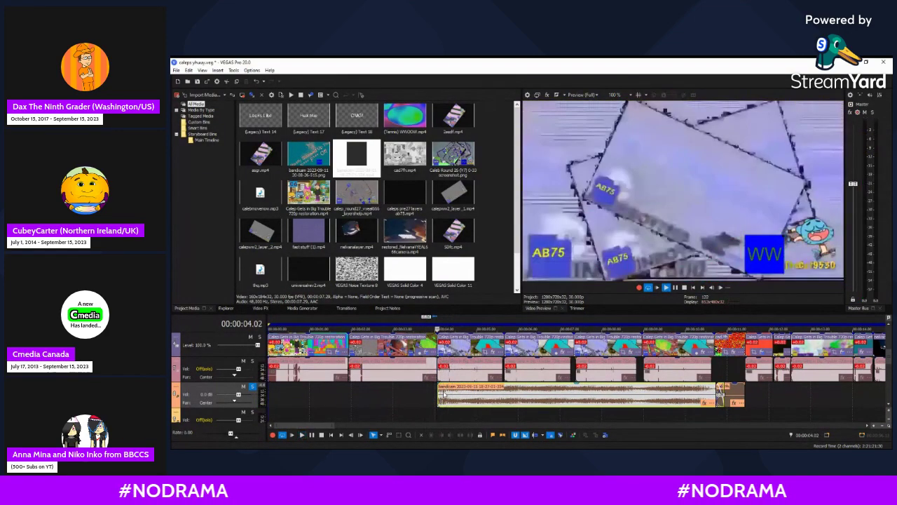
- Play back the passage around 0:05 and trim the end of the clip starting at about 0:04 slightly earlier
key("space")
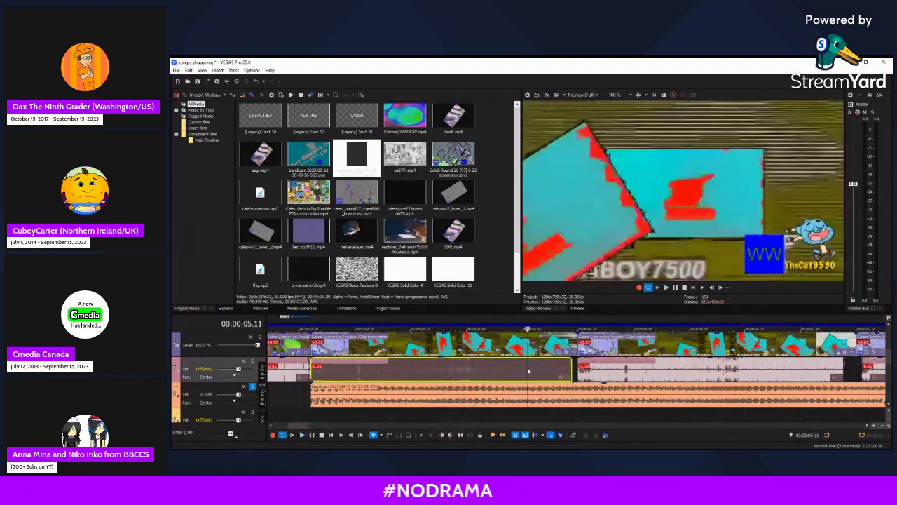
key("space")
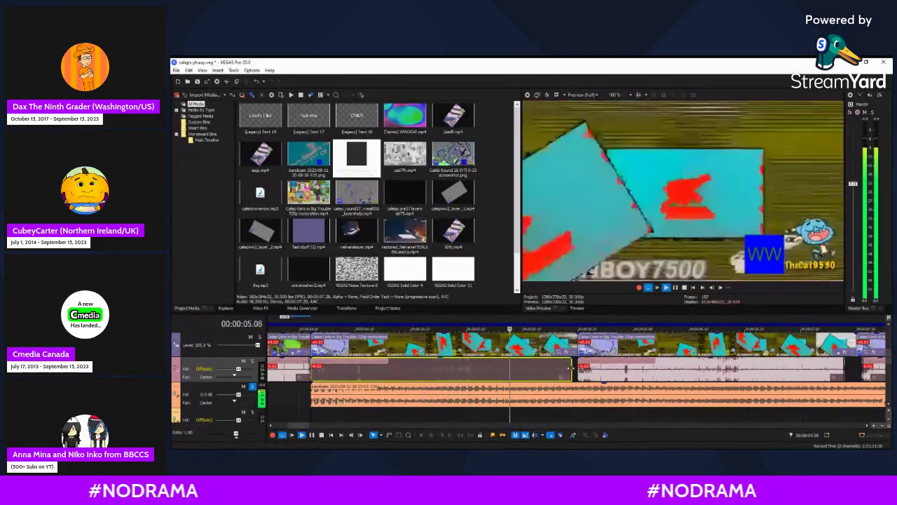
key("space")
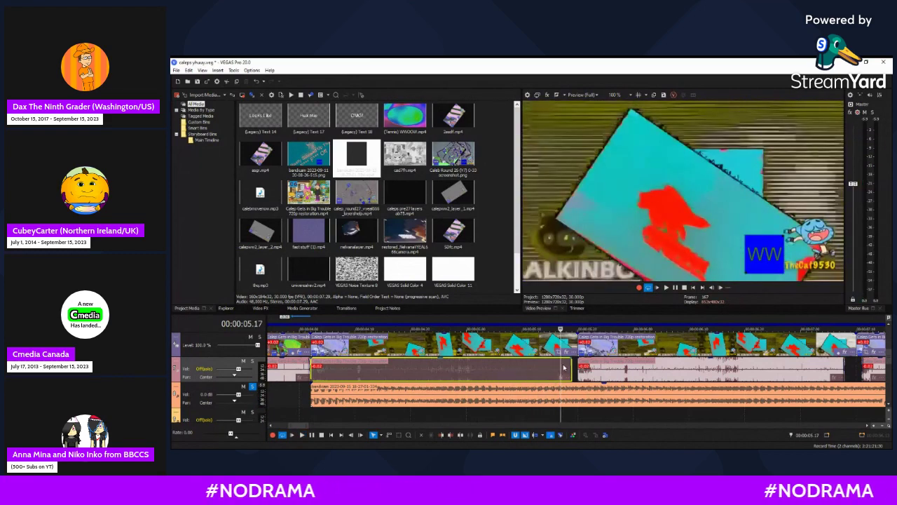
left_click_drag(568, 366, 566, 367)
left_click_drag(575, 337, 567, 341)
left_click(607, 352)
left_click(578, 353)
scroll(579, 352, "down", 6)
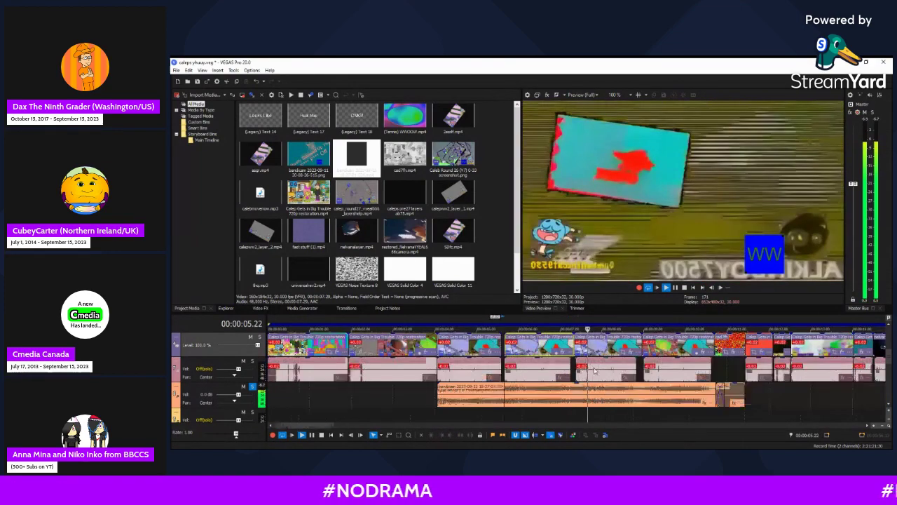
- Move the three clips following the shortened clip slightly earlier, up against its new end
left_click(469, 373, "shift")
scroll(470, 374, "up", 3)
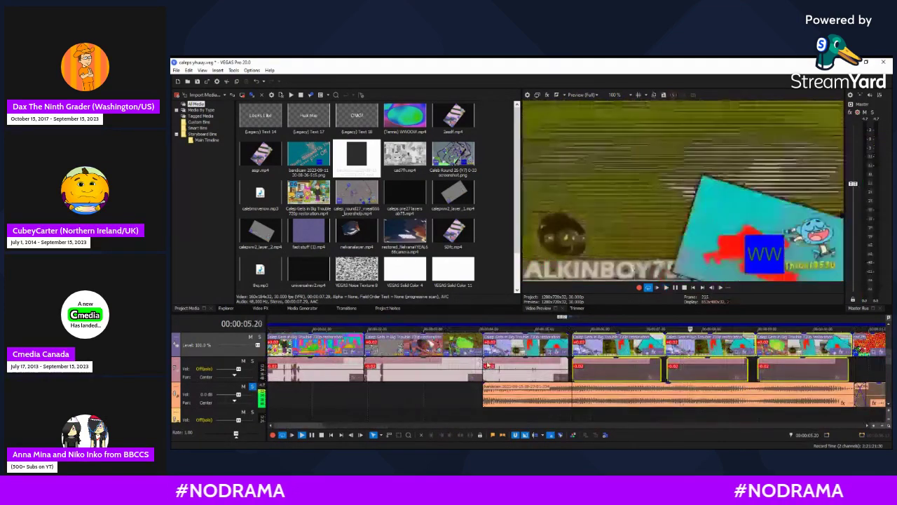
left_click(591, 371)
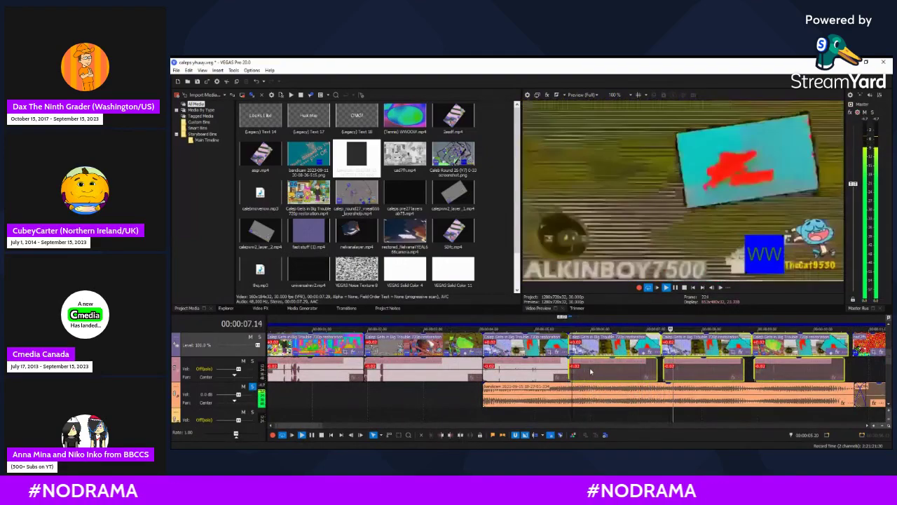
left_click(756, 377)
key("space")
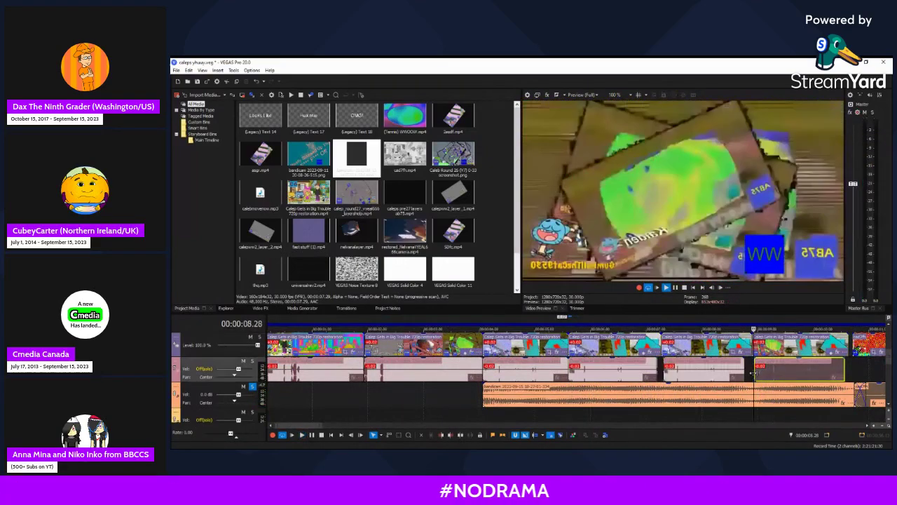
- Trim the end of the video clip before the cut at 0:08.27 to about 0:08.26
scroll(739, 369, "up", 5)
left_click(482, 372)
left_click(550, 372)
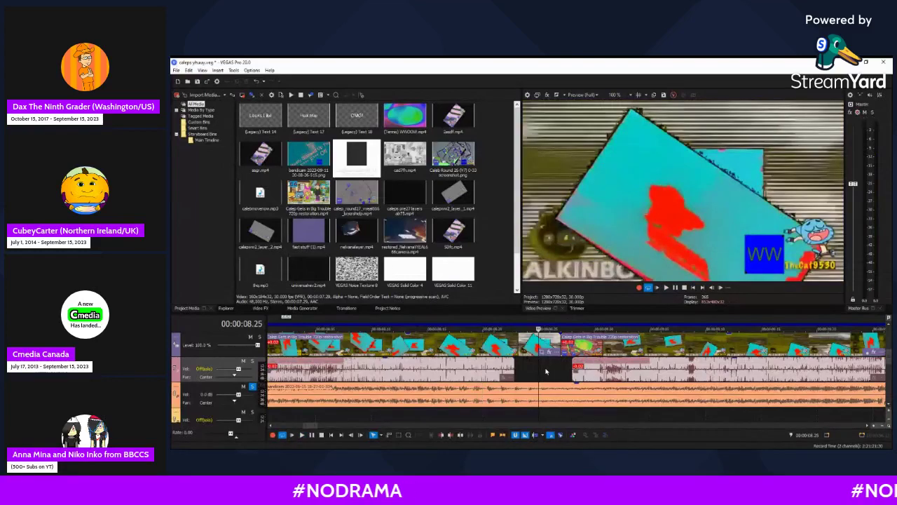
left_click(558, 341)
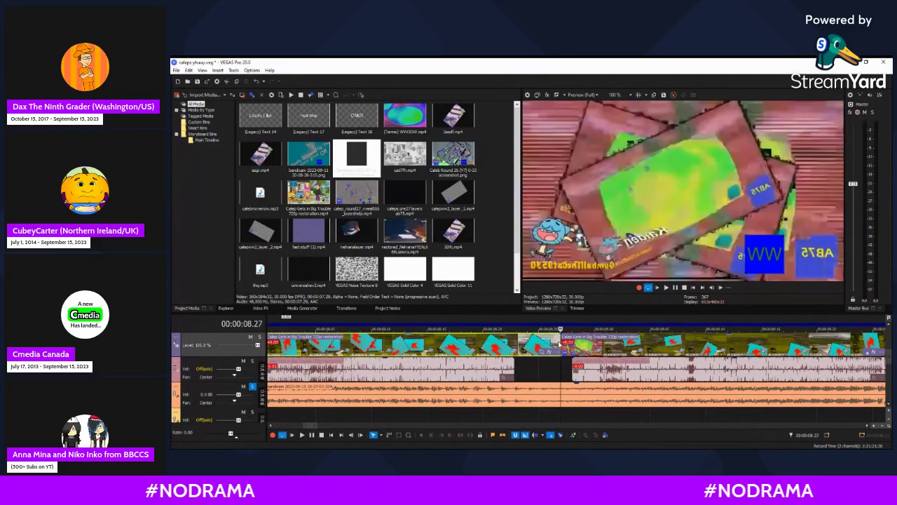
left_click_drag(559, 342, 549, 345)
left_click(555, 347)
left_click(573, 346)
key("space")
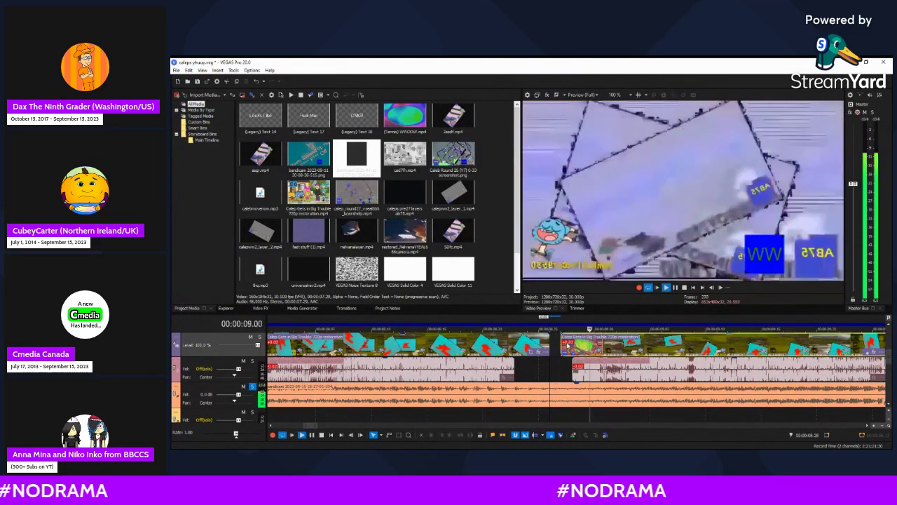
- Move the clip after the shortened one slightly earlier to close the gap at about 0:08.26
scroll(607, 371, "down", 3)
left_click_drag(609, 371, 605, 373)
key("space")
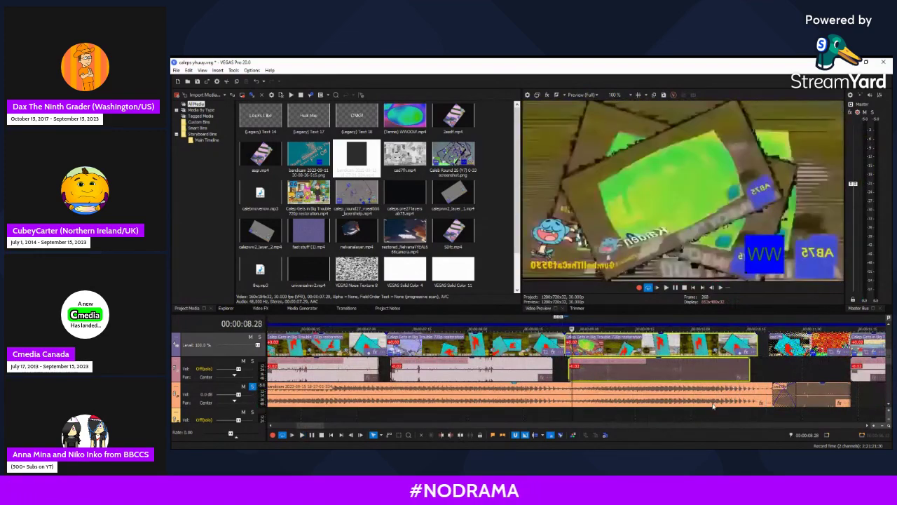
- Delete the bandicam audio event from the second audio track
left_click(713, 406)
key("Delete")
scroll(713, 405, "down", 4)
- Turn off solo on the second audio track and save the project
key("space")
left_click(253, 386)
key("space")
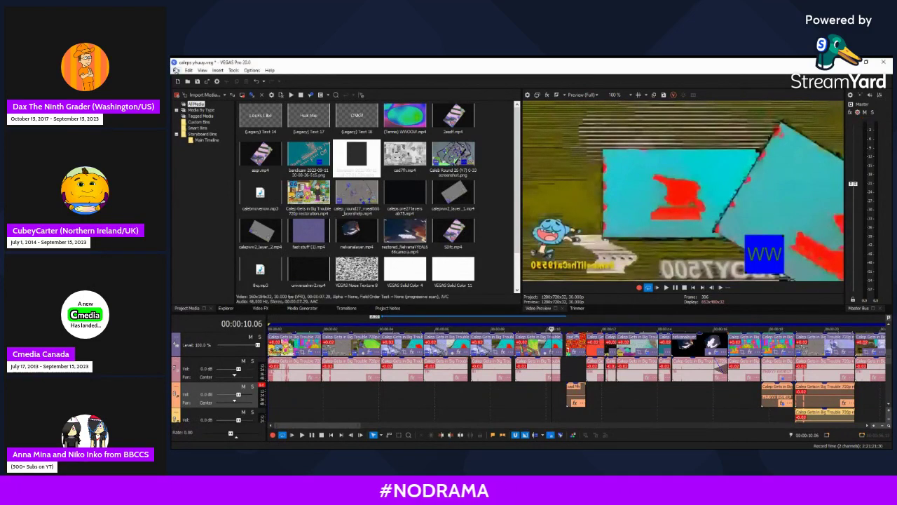
key("alt+Tab")
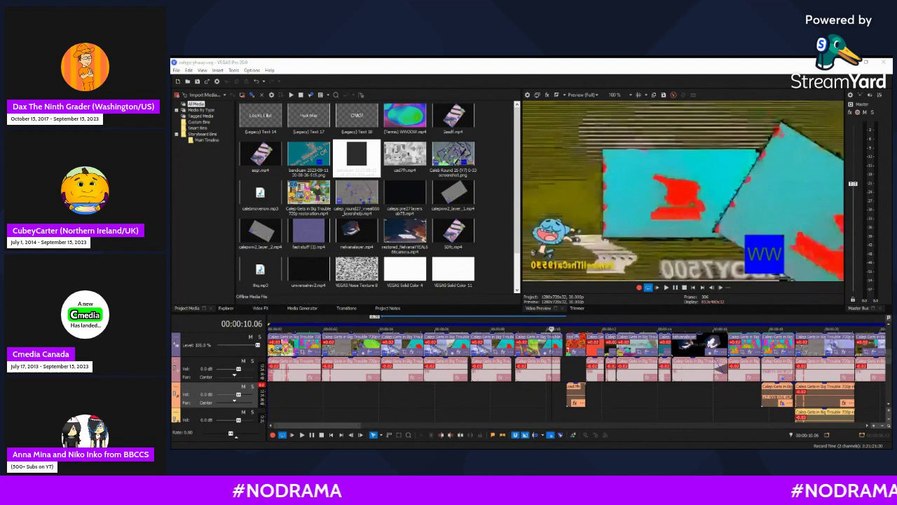
key("alt+Tab")
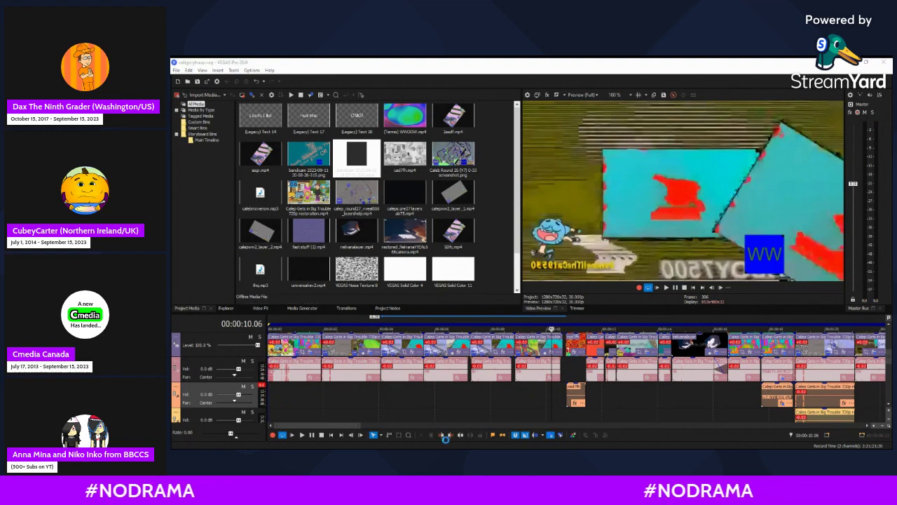
- Play back the retimed clips and examine the cut and the audio gap between 0:08.23 and 0:08.28
key("space")
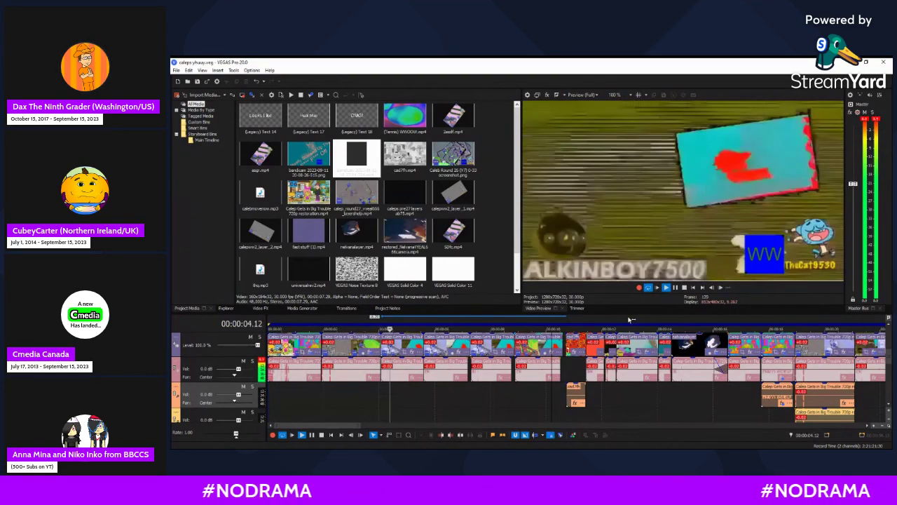
scroll(628, 320, "up", 1)
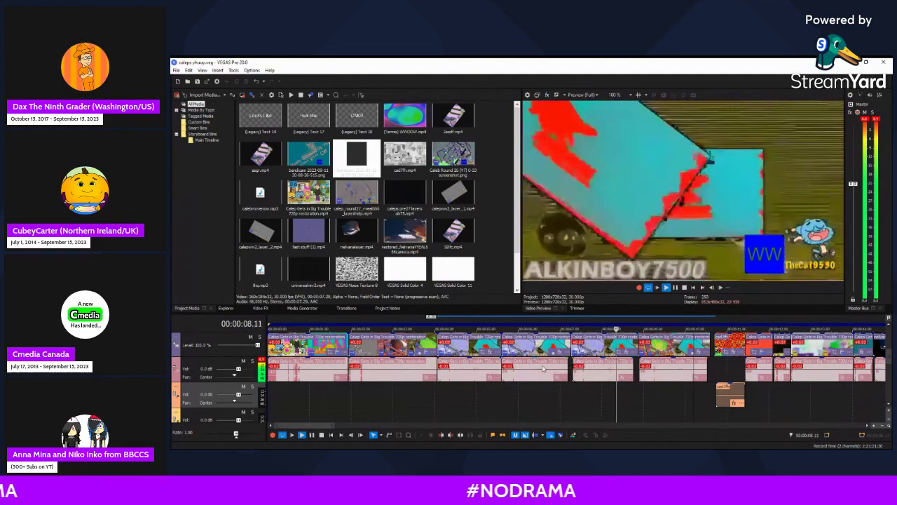
left_click(634, 403)
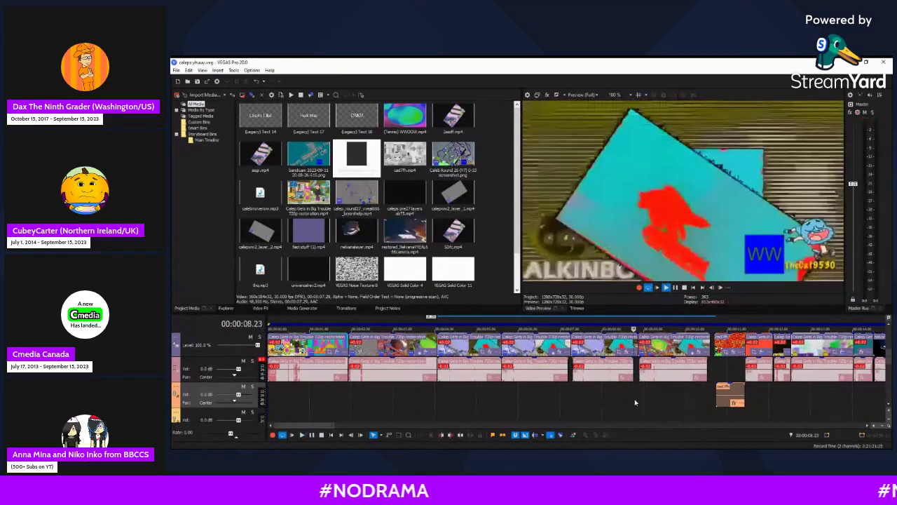
key("space")
scroll(637, 393, "up", 6)
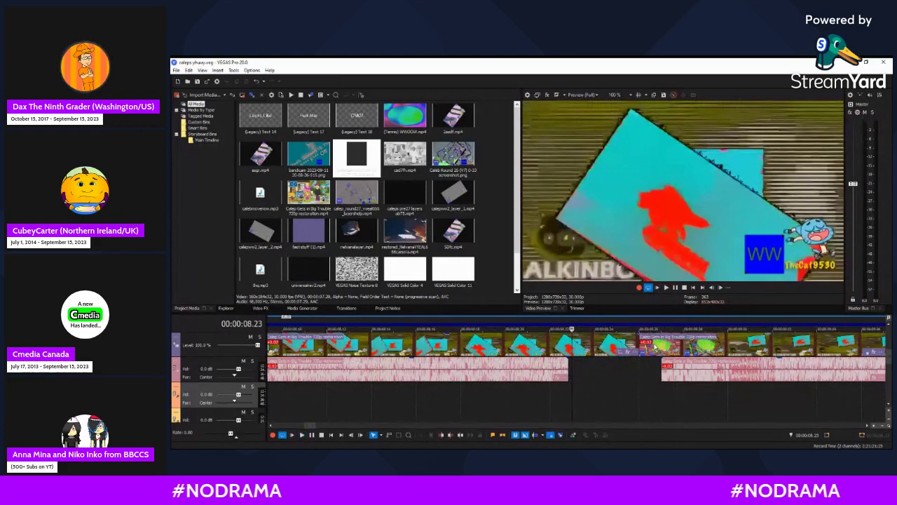
scroll(441, 382, "up", 2)
scroll(507, 378, "down", 2)
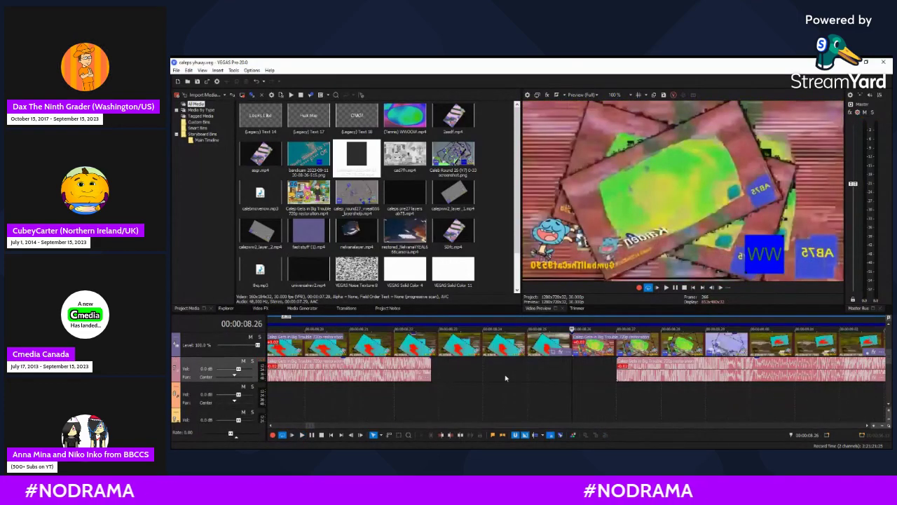
left_click(431, 386)
key("space")
scroll(538, 386, "down", 3)
left_click(538, 386)
scroll(538, 386, "up", 3)
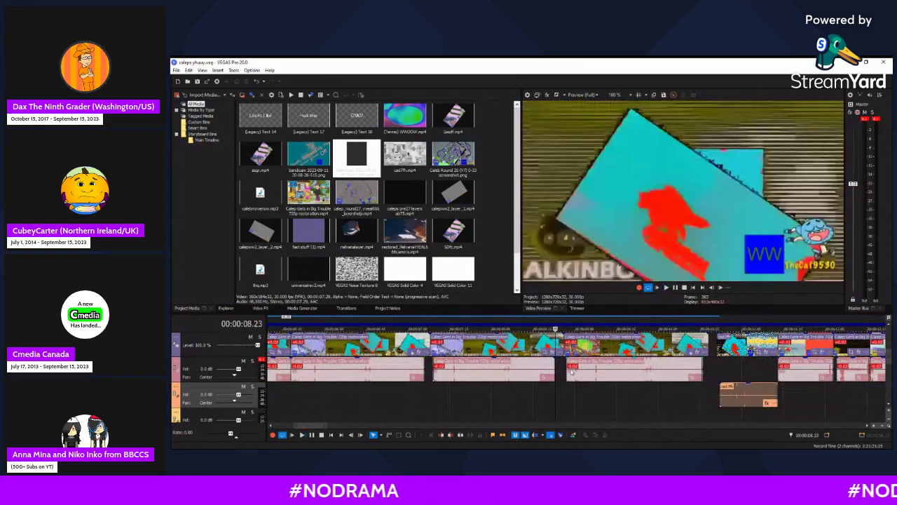
scroll(567, 372, "down", 3)
scroll(567, 371, "up", 3)
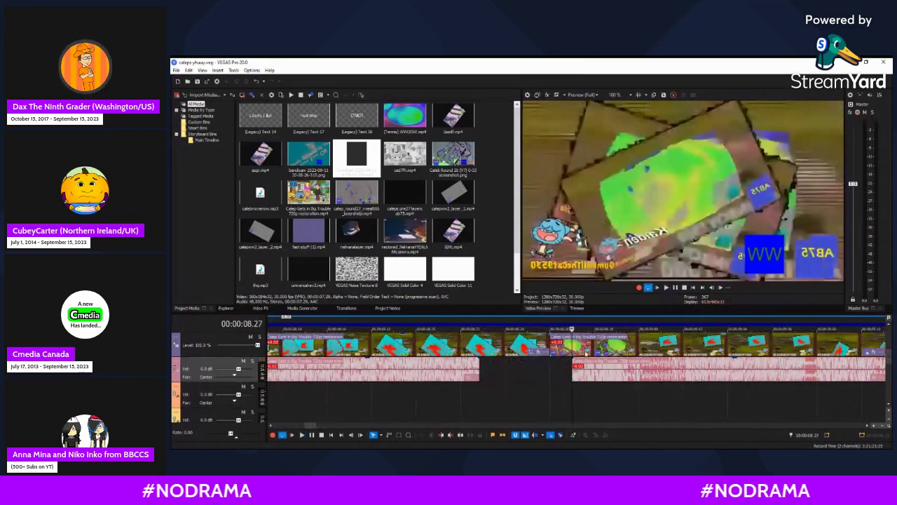
left_click(575, 370)
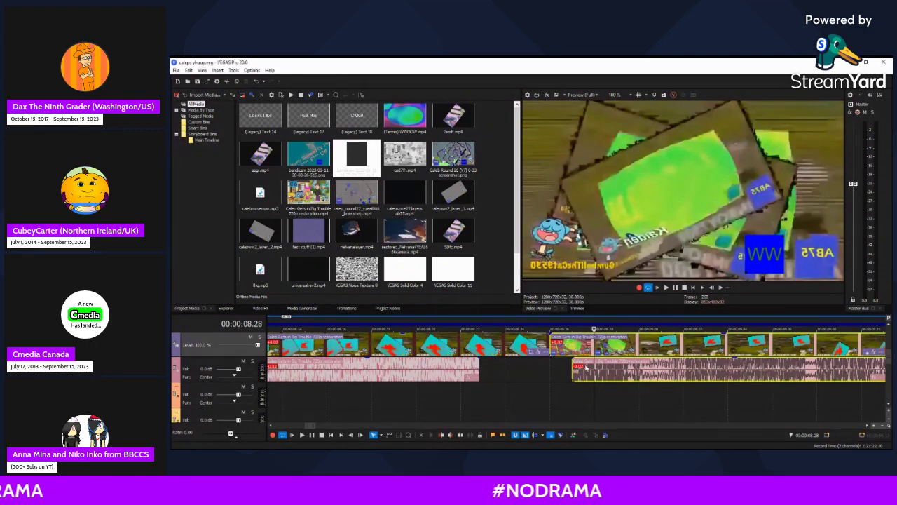
- Replay the sequence of clips from about 0:04 to 0:10 from several starting points
scroll(586, 368, "down", 7)
left_click(488, 399)
key("space")
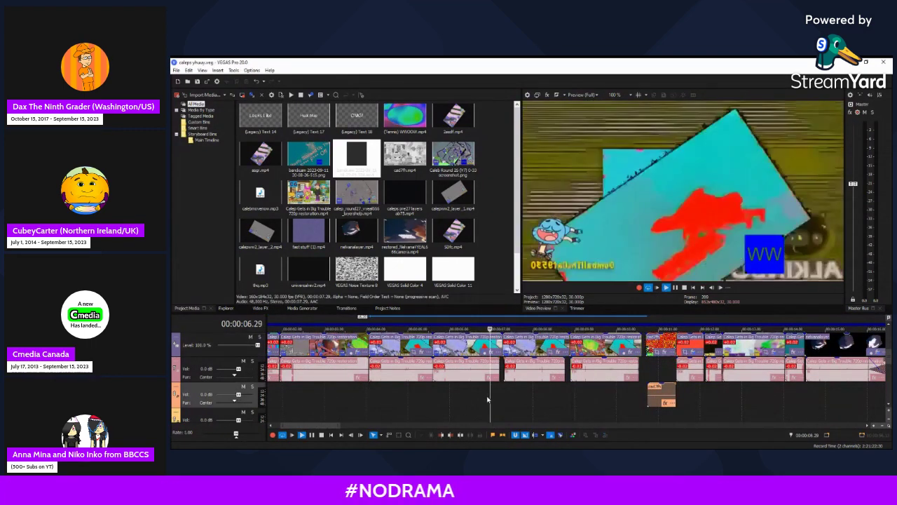
left_click(422, 390)
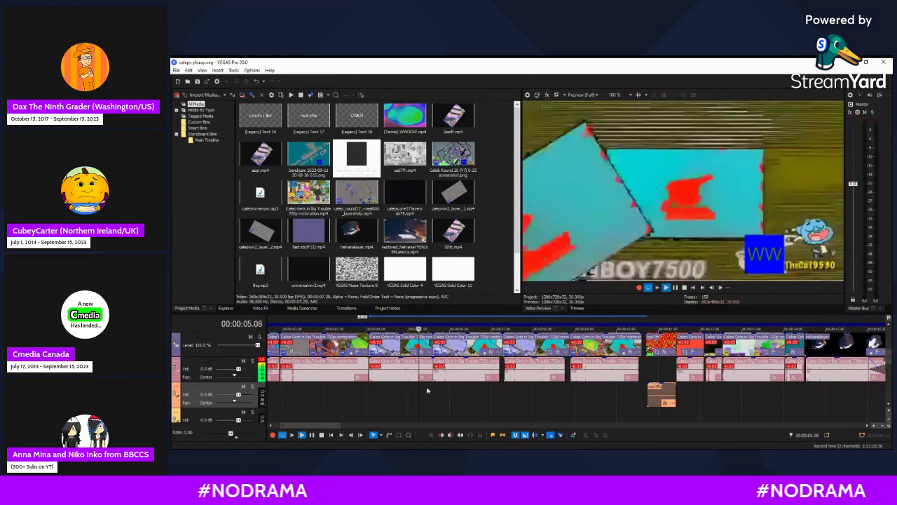
left_click(367, 403)
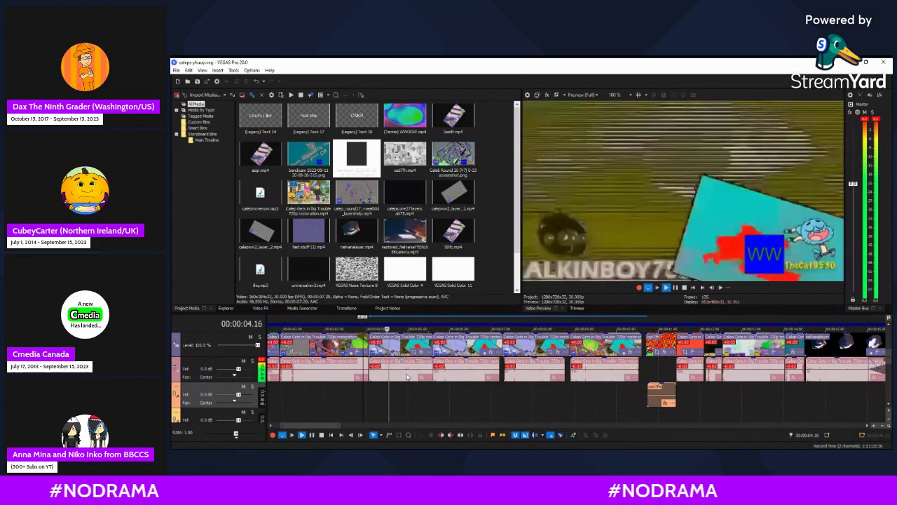
left_click(484, 370)
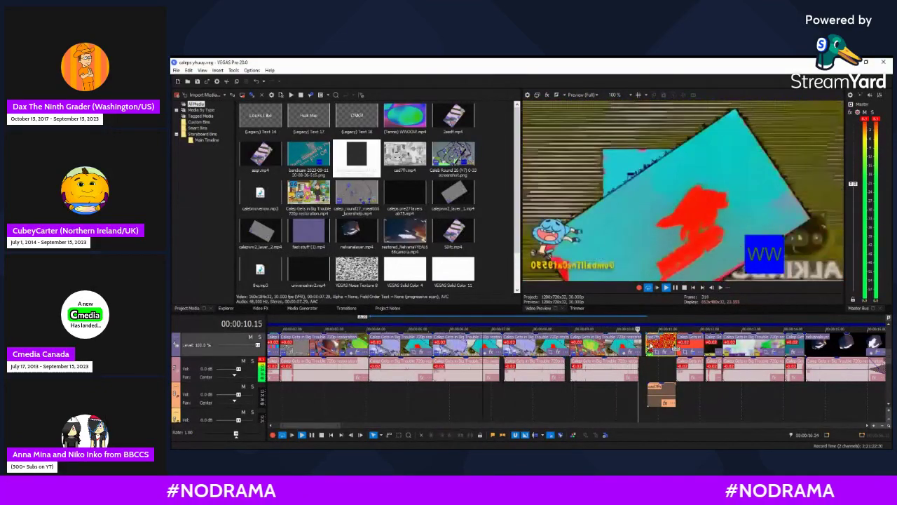
scroll(584, 372, "down", 4)
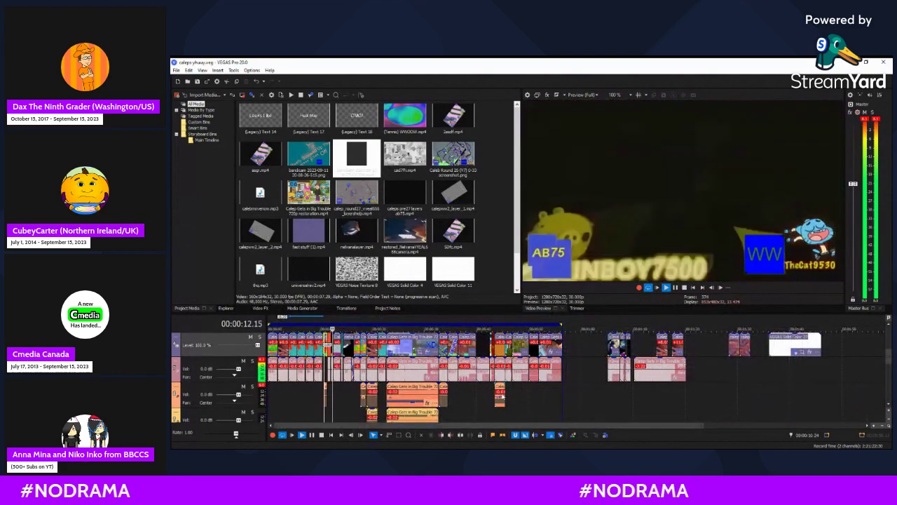
left_click(502, 367, "shift")
scroll(343, 400, "up", 4)
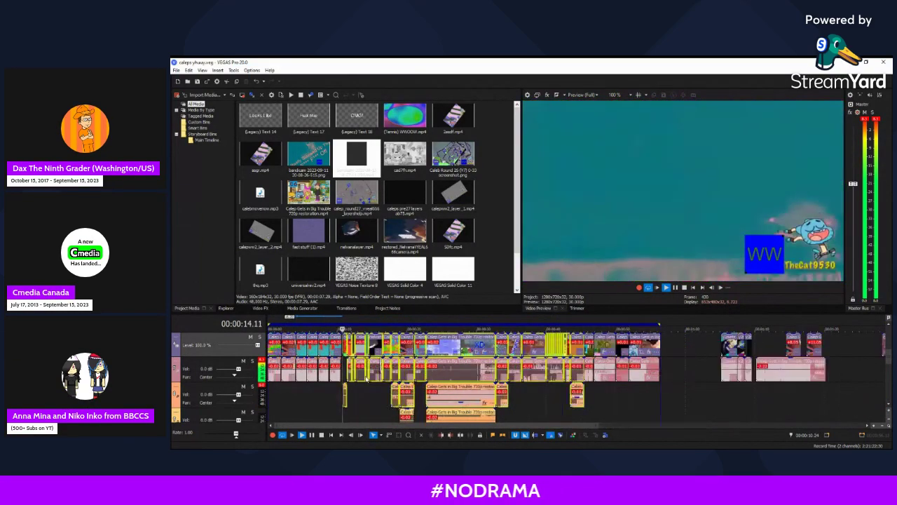
- Undo the deletion of the bandicam audio event
left_click(338, 404)
key("ctrl+z")
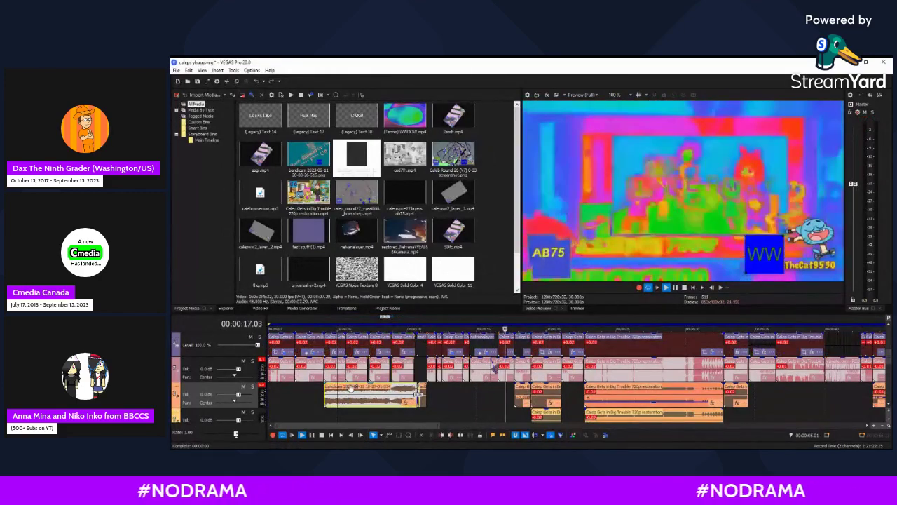
left_click(343, 387)
- Solo the second audio track and play back the bandicam audio from its start at about 0:04
scroll(343, 388, "up", 3)
scroll(355, 388, "up", 2)
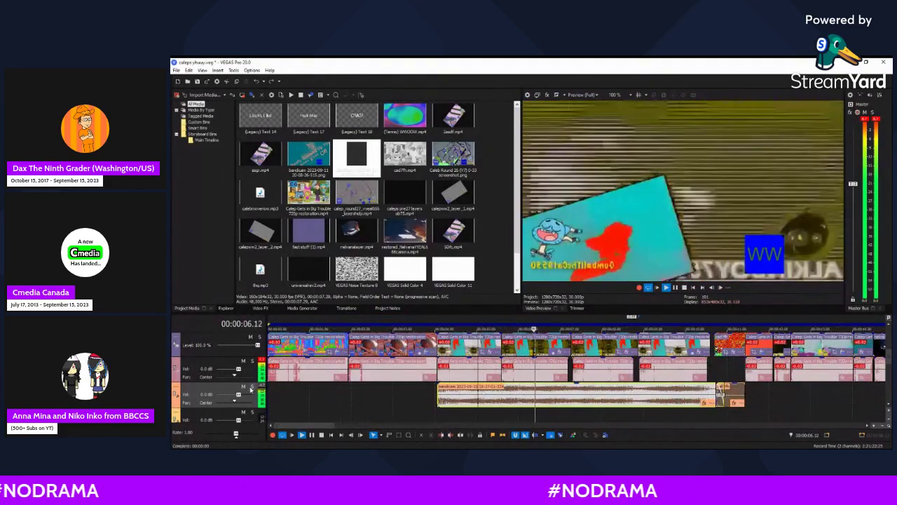
left_click(252, 387)
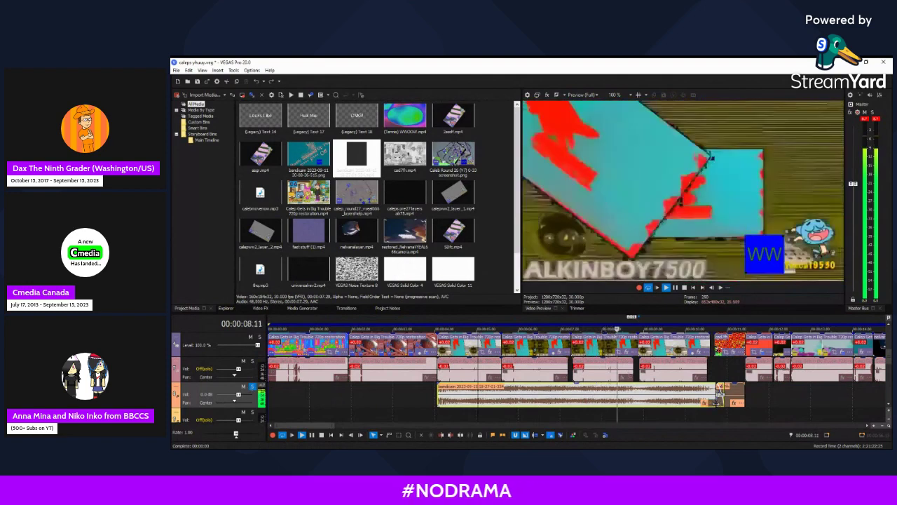
left_click(432, 388)
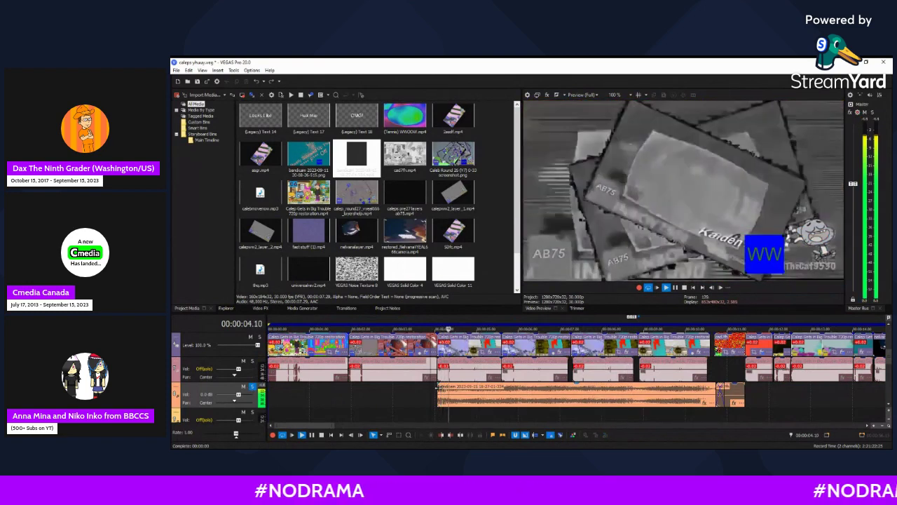
- Replay the soloed bandicam audio from its start at about 0:04 and compare it with the repeated clips
left_click(437, 388)
key("space")
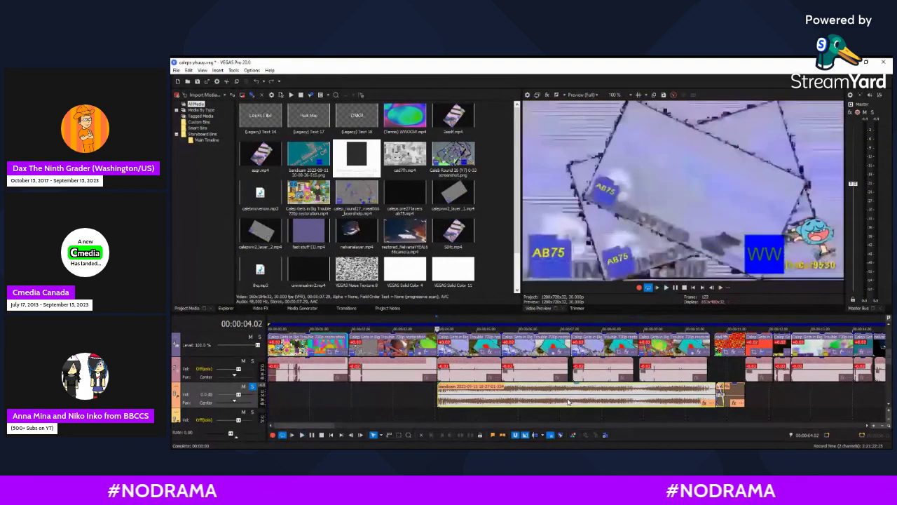
key("space")
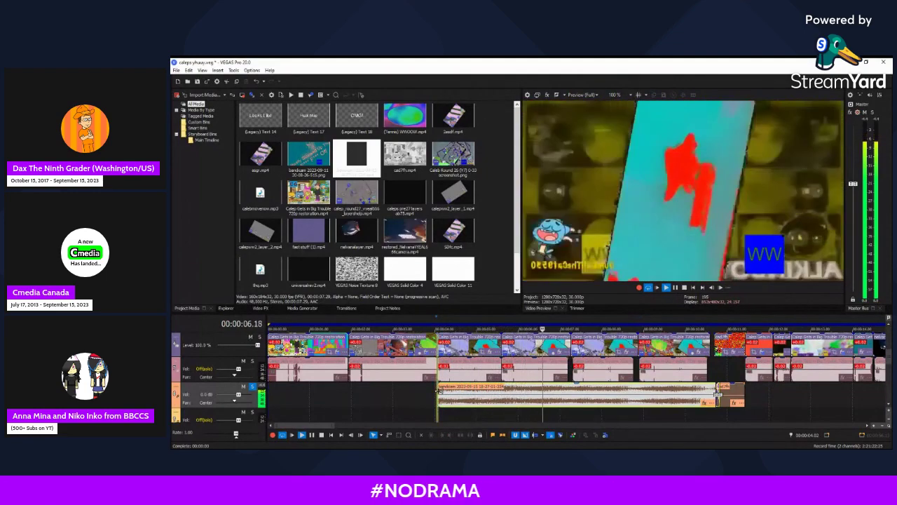
key("space")
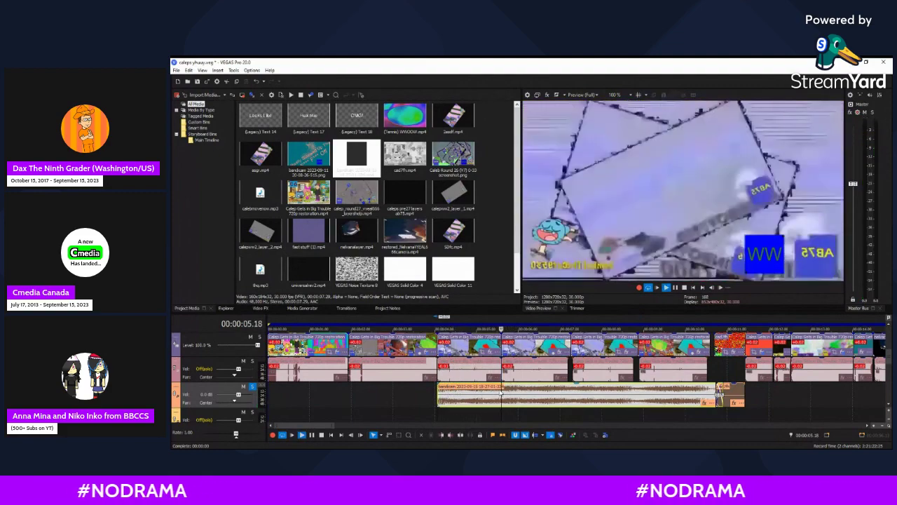
- Delete the bandicam audio event from the second audio track and turn off that track's solo
left_click(494, 396)
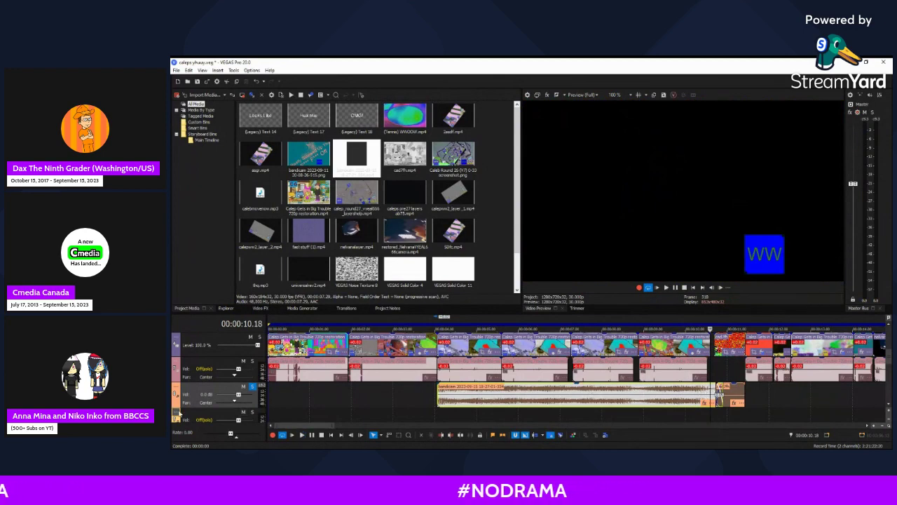
key("Delete")
left_click(252, 387)
- Extend the end of the video clip at 0:10.18 by about one frame into the gap and play the following clip
scroll(569, 355, "up", 4)
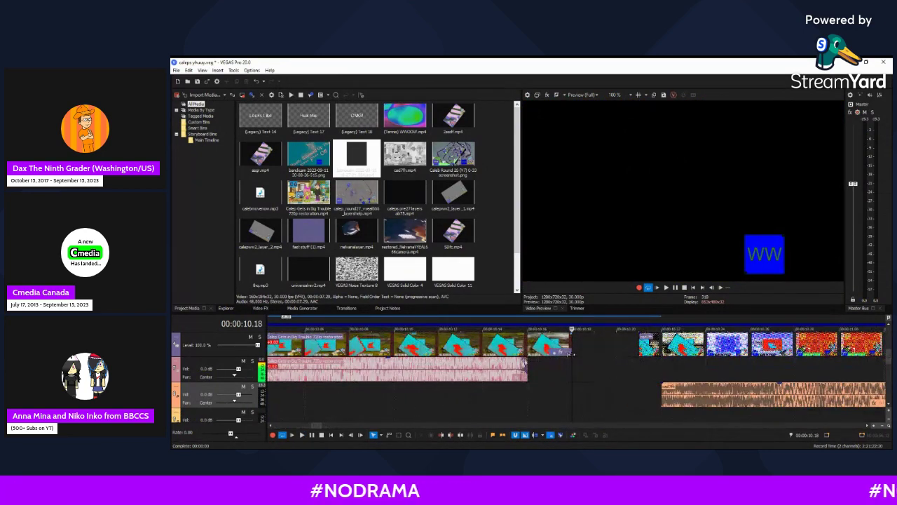
left_click_drag(571, 354, 602, 358)
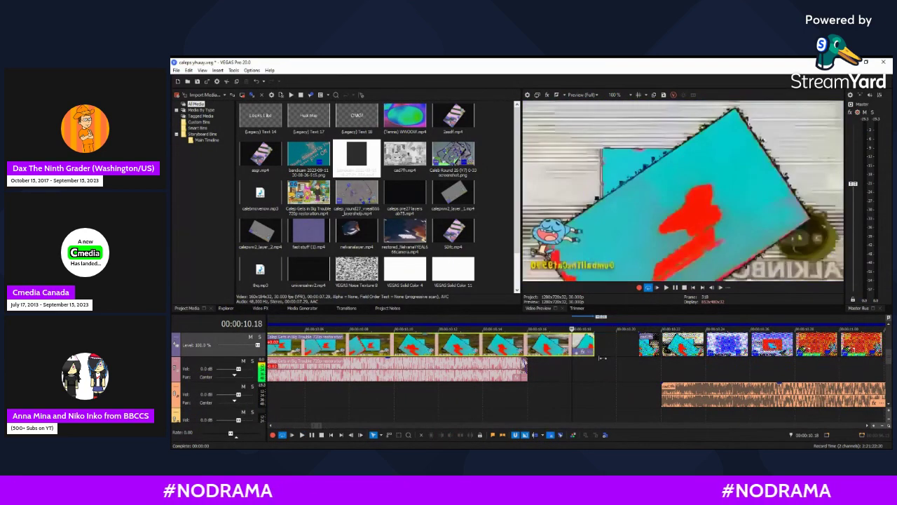
left_click(641, 349)
scroll(617, 349, "down", 6)
key("space")
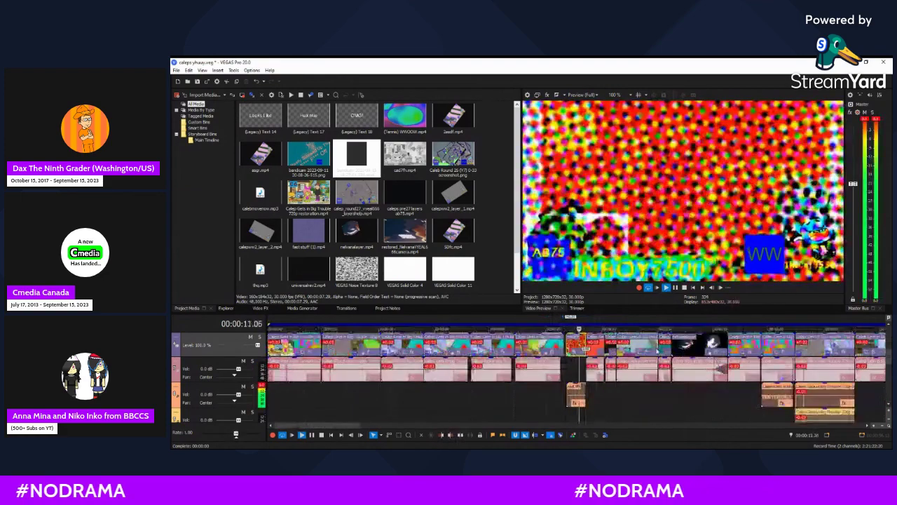
scroll(586, 349, "down", 2)
key("space")
- Move the cad7th audio event one frame earlier to start at 0:10.21, in line with its video clip
scroll(584, 373, "up", 7)
left_click(589, 378)
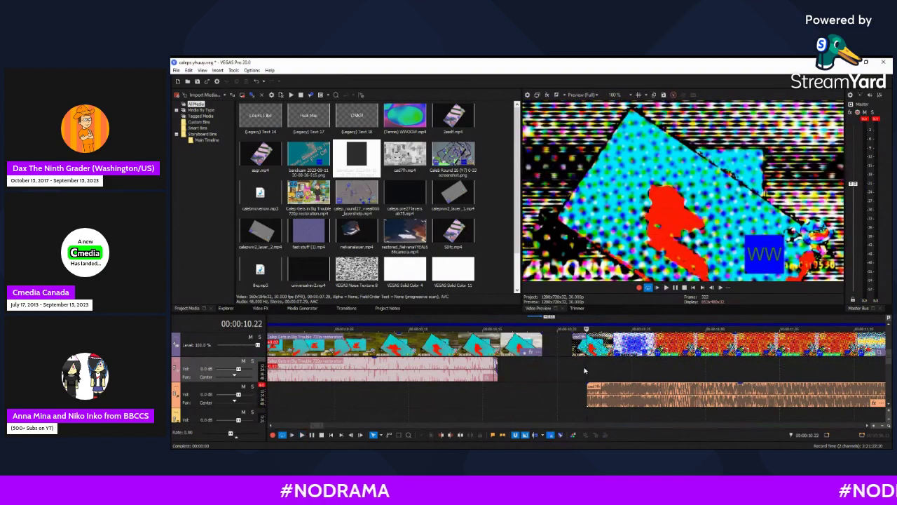
left_click(579, 369)
left_click_drag(595, 392, 581, 392)
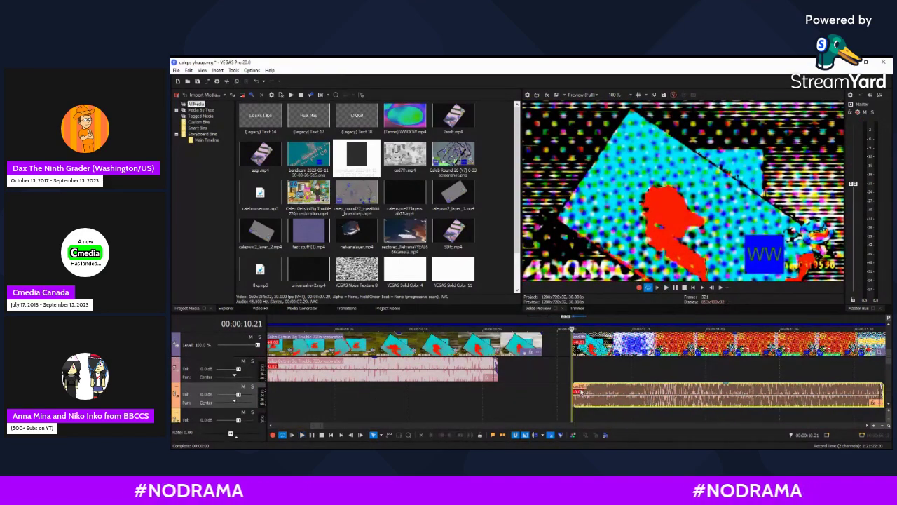
- Play the moved cad7th audio and examine where it ends against its video near 0:11.12
left_click(587, 395)
scroll(591, 394, "down", 5)
key("space")
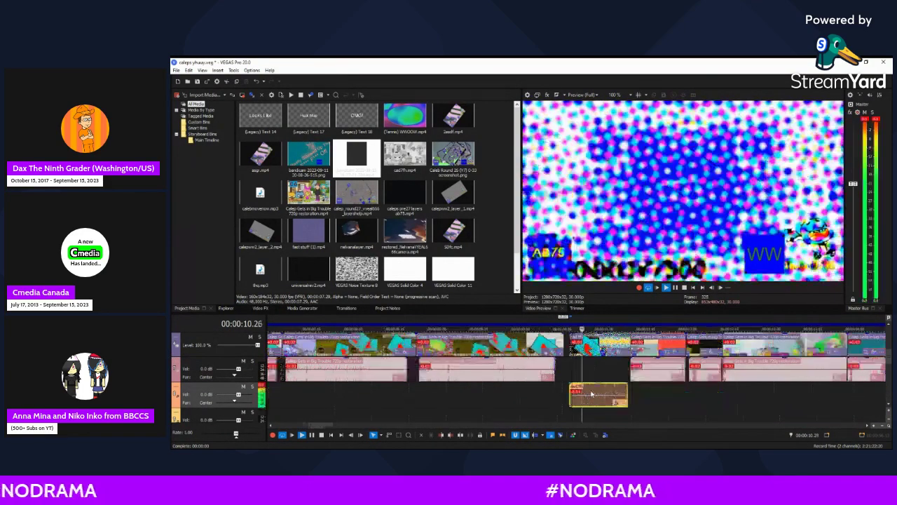
left_click(628, 370)
scroll(628, 370, "up", 4)
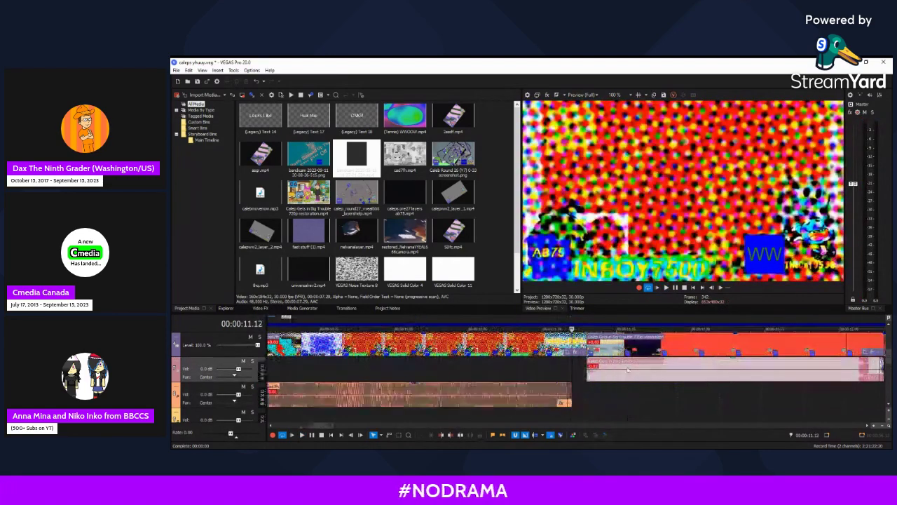
scroll(586, 367, "down", 3)
- Try to split off and delete the first frame of the cad7th audio at 0:10.21, and undo both edits
left_click(495, 394)
scroll(495, 394, "up", 5)
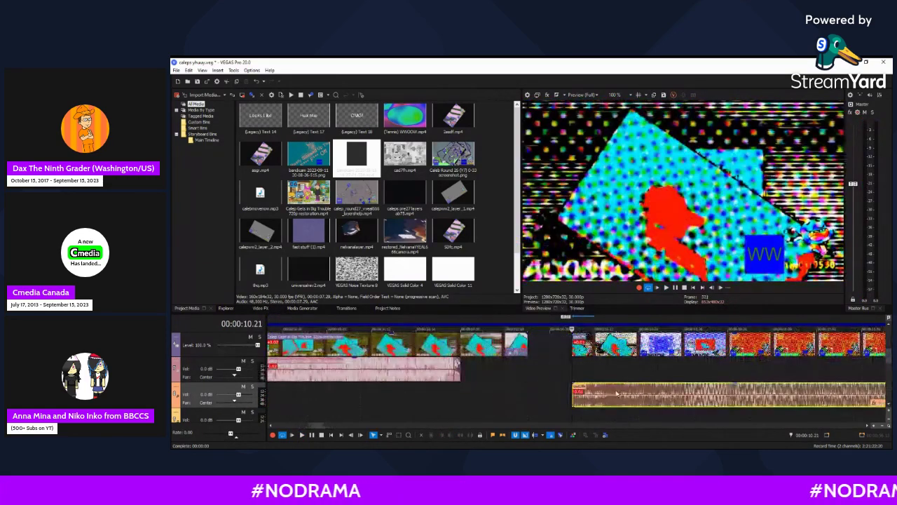
left_click(588, 395)
key("s")
left_click(583, 394)
key("Delete")
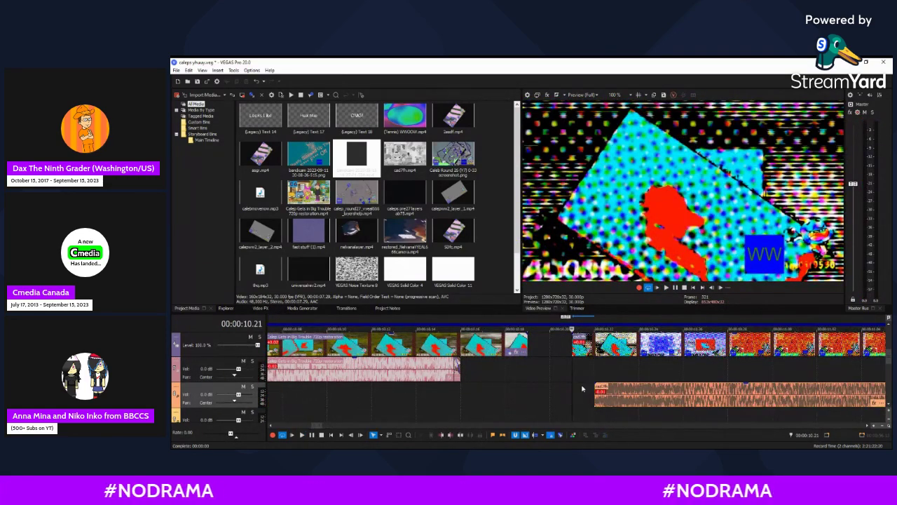
left_click(596, 395)
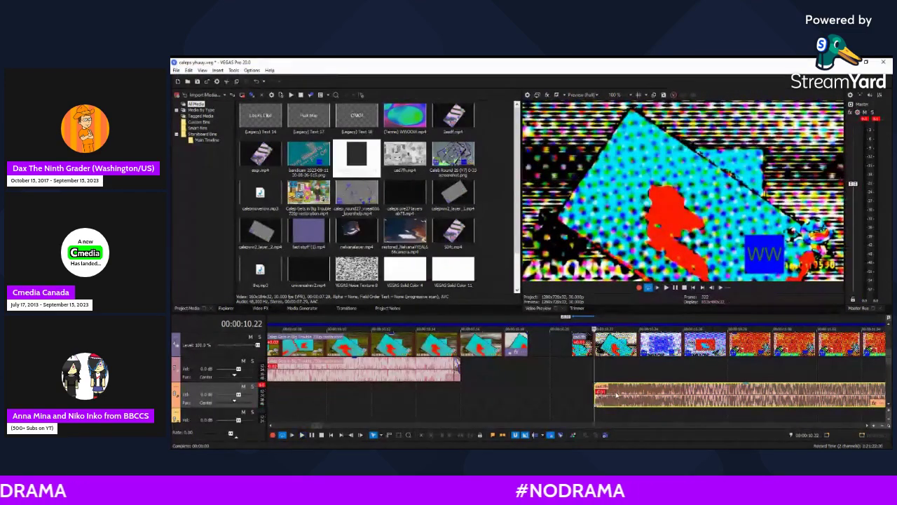
key("ctrl+z")
key("ctrl+z")
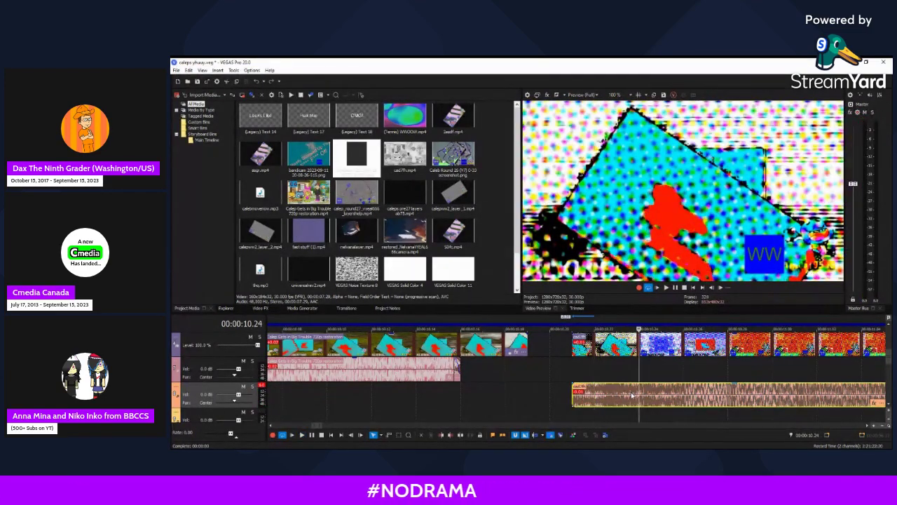
- Shift the cad7th audio event two frames later to start at 0:10.23, playing it back between the moves
left_click_drag(602, 397, 618, 395)
key("space")
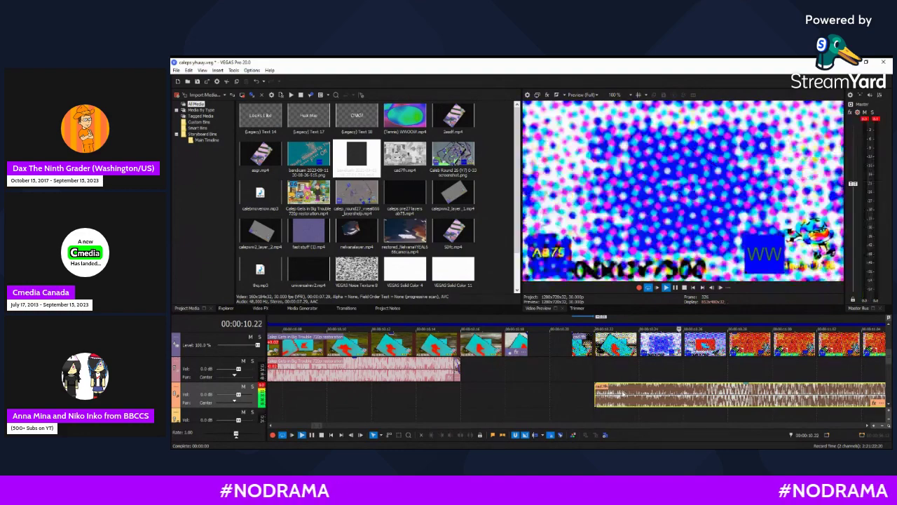
key("space")
key("space")
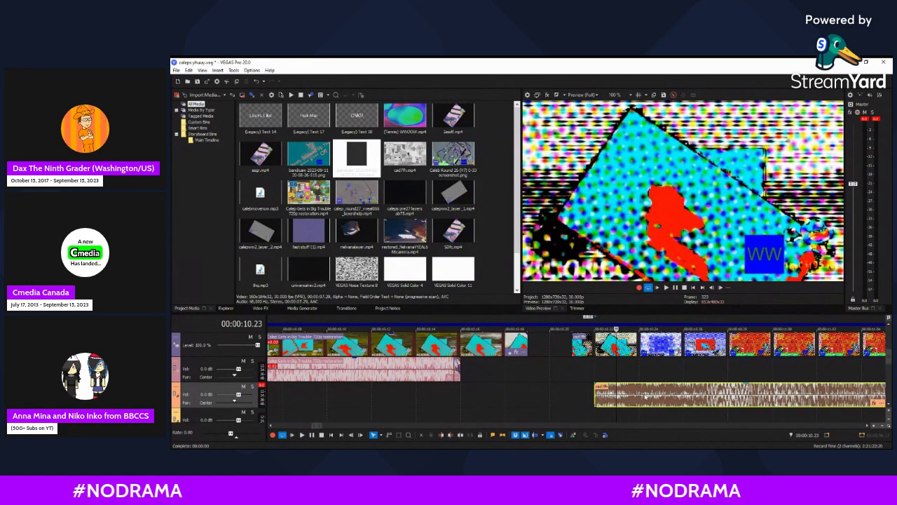
left_click_drag(645, 397, 659, 397)
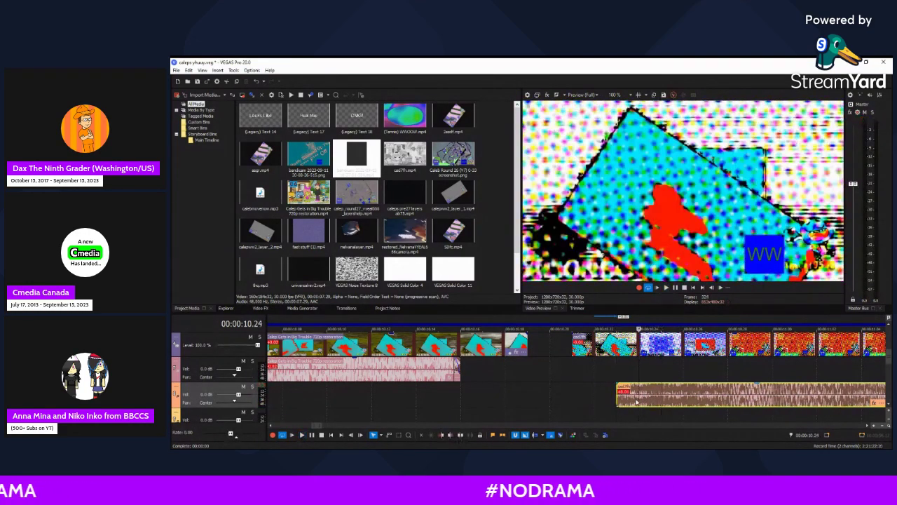
- Split the cad7th audio event at about 0:11.12 and delete the leftover tail
scroll(635, 401, "down", 2)
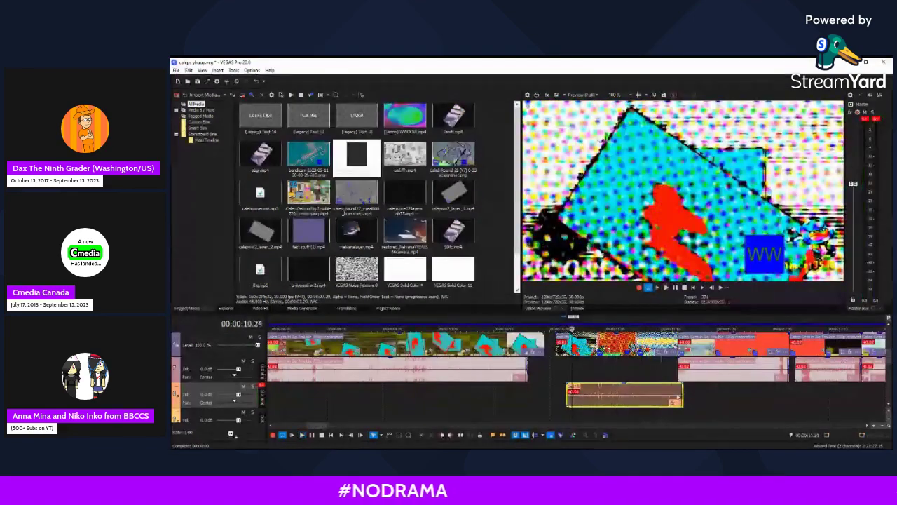
left_click(674, 397)
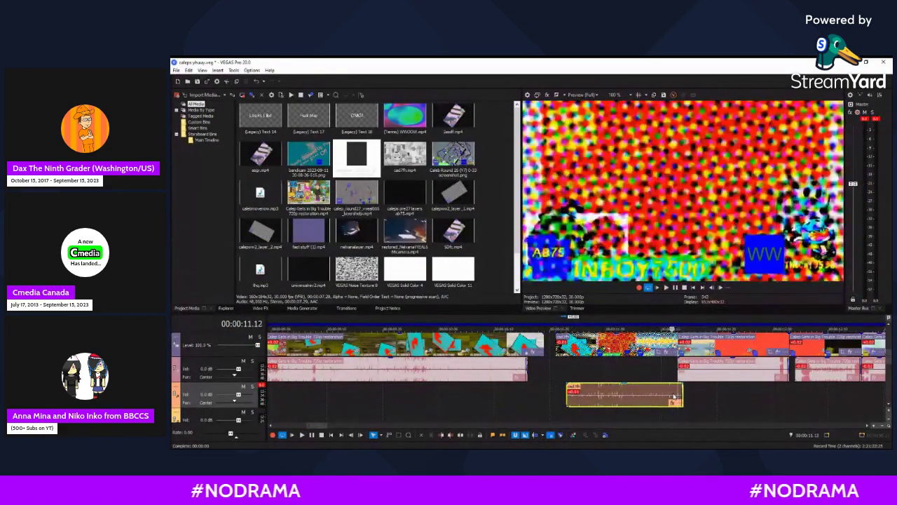
key("s")
key("Delete")
- Play from 0:10.21 and move the trimmed cad7th audio event one frame earlier to start at 0:10.22
left_click(559, 381)
key("space")
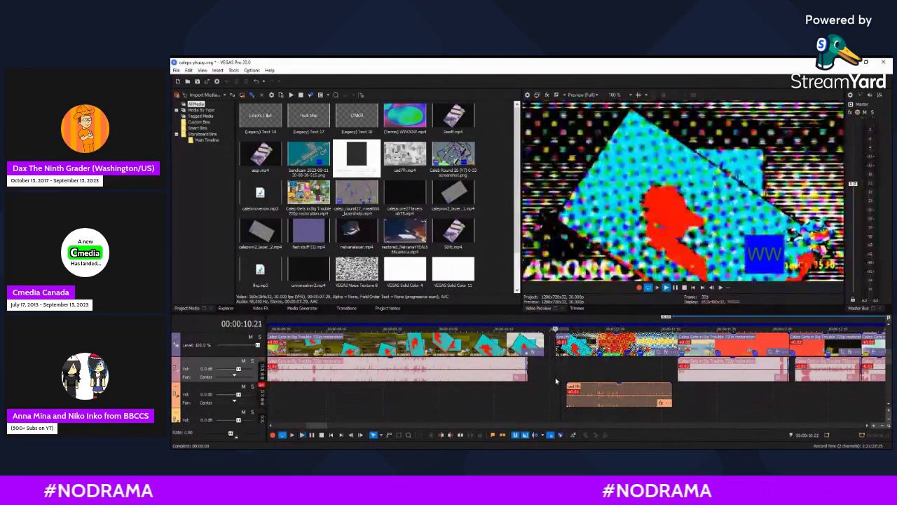
key("space")
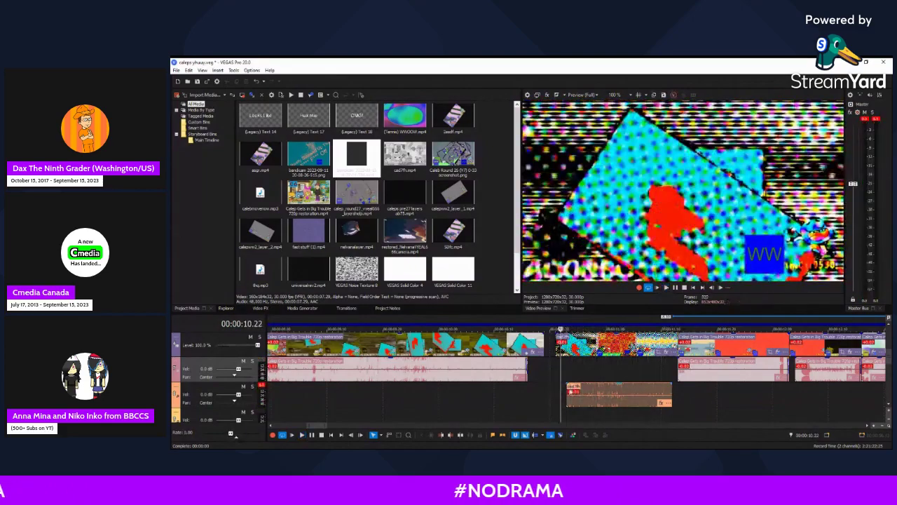
left_click_drag(570, 394, 565, 394)
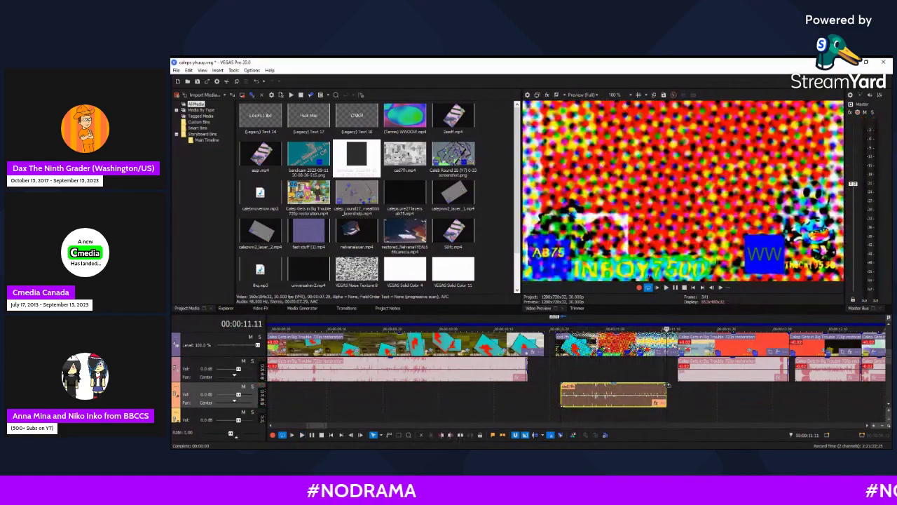
- Examine the end of the trimmed cad7th audio near 0:11.12 and replay the clip from its start
scroll(671, 393, "up", 5)
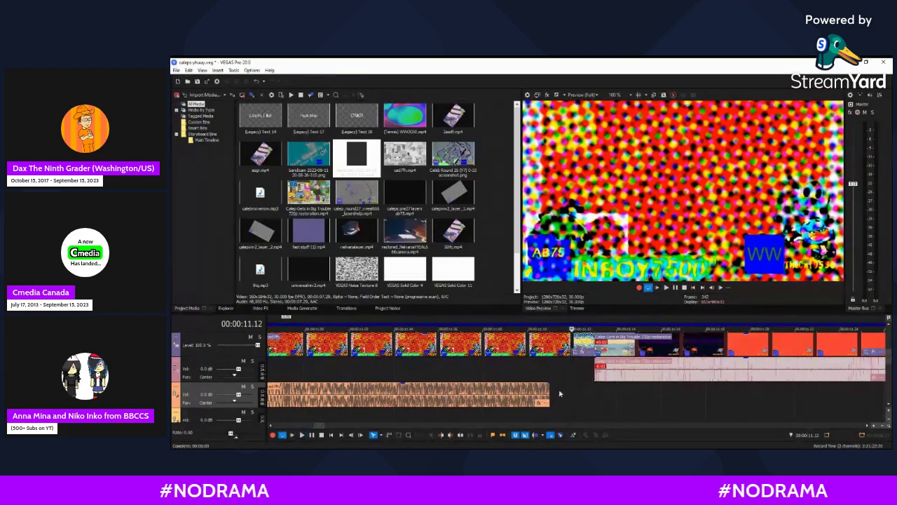
scroll(553, 382, "down", 3)
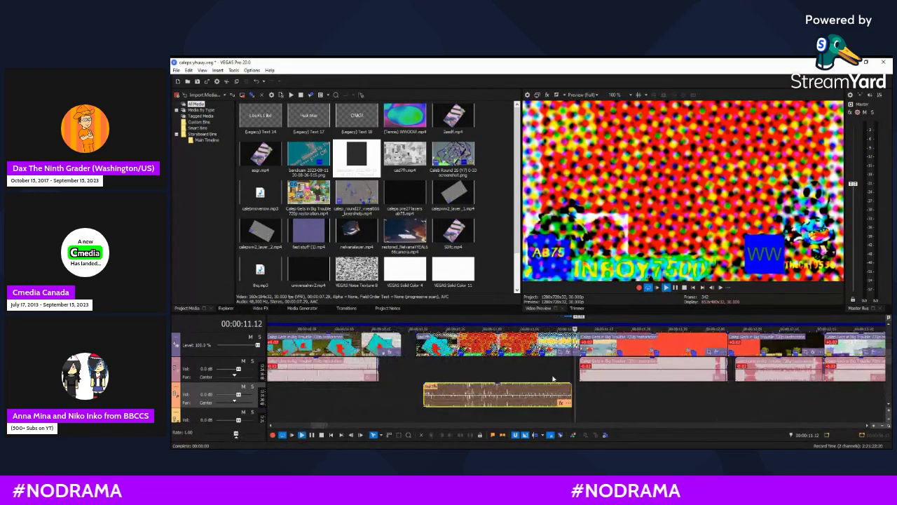
key("space")
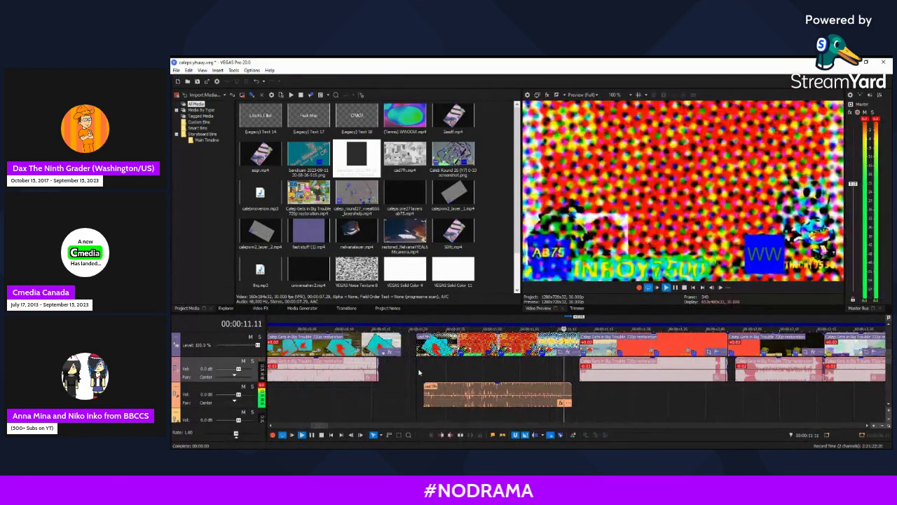
left_click(421, 364)
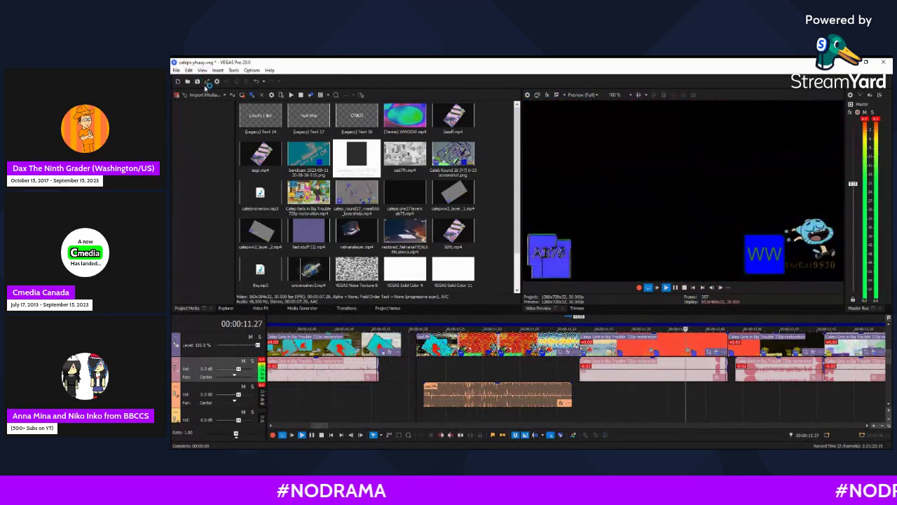
- Save the project, play back from about 0:11.13 and inspect the audio events up to the cut near 0:12.15
left_click(684, 287)
left_click(666, 288)
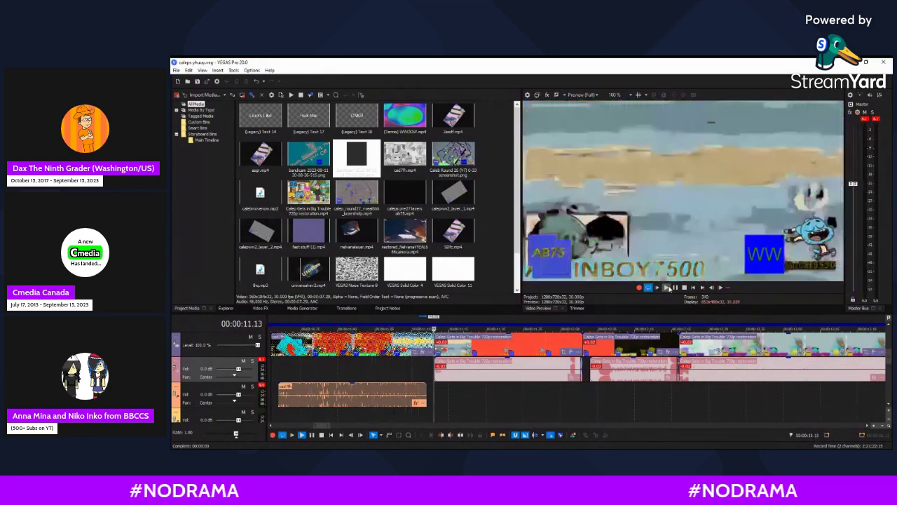
left_click(672, 366)
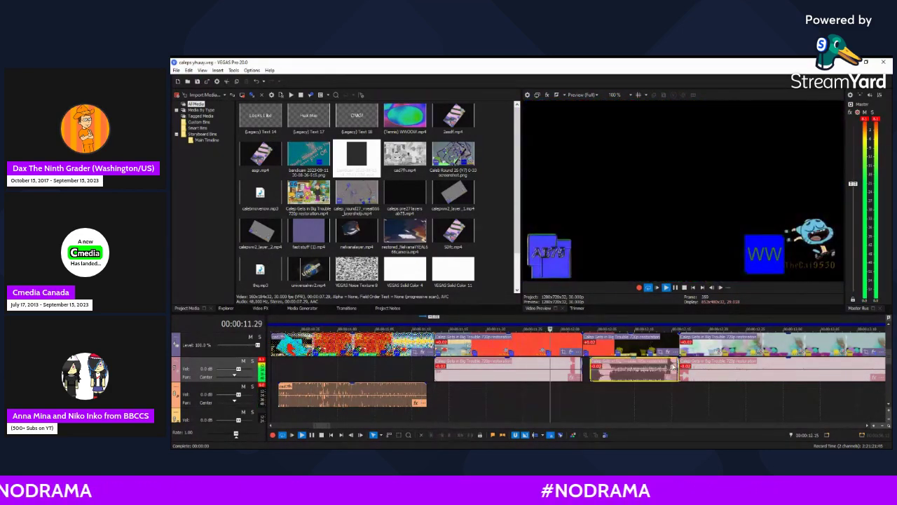
scroll(672, 366, "up", 3)
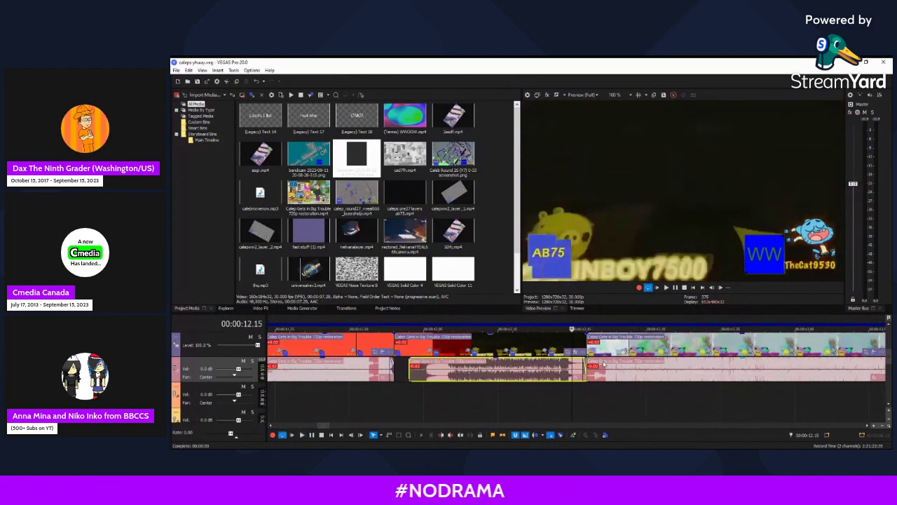
scroll(581, 361, "down", 3)
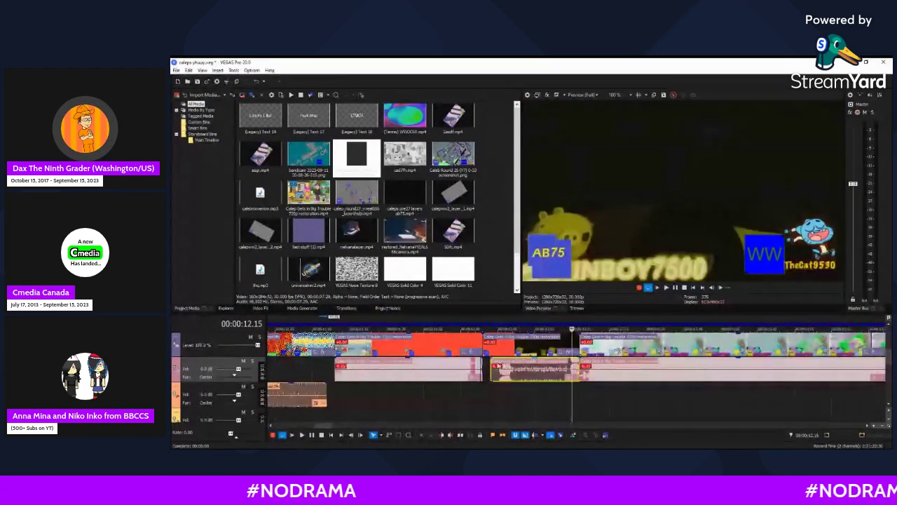
left_click(479, 366)
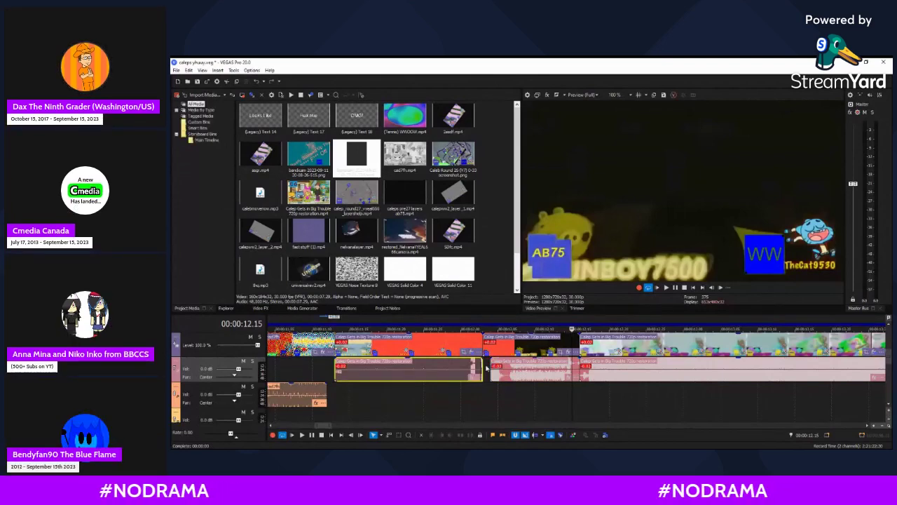
left_click(467, 391)
- Select the restoration audio events along the first audio track from the project start and play back from about 0:00.15
scroll(481, 385, "down", 5)
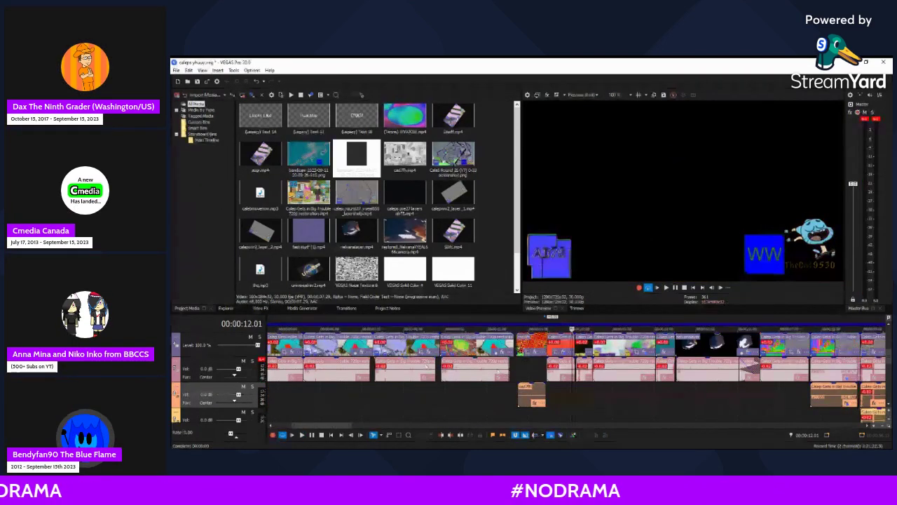
scroll(313, 374, "down", 1)
left_click(275, 374)
scroll(562, 376, "down", 2)
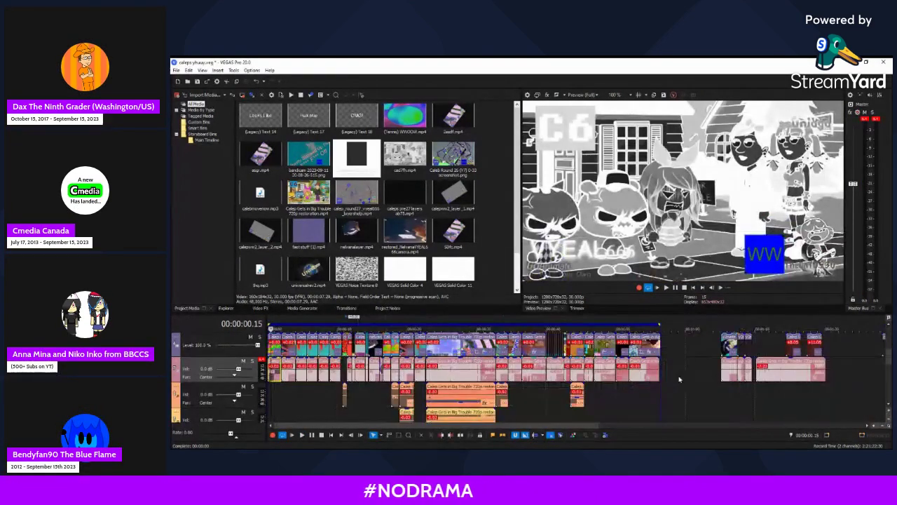
left_click(638, 373, "shift")
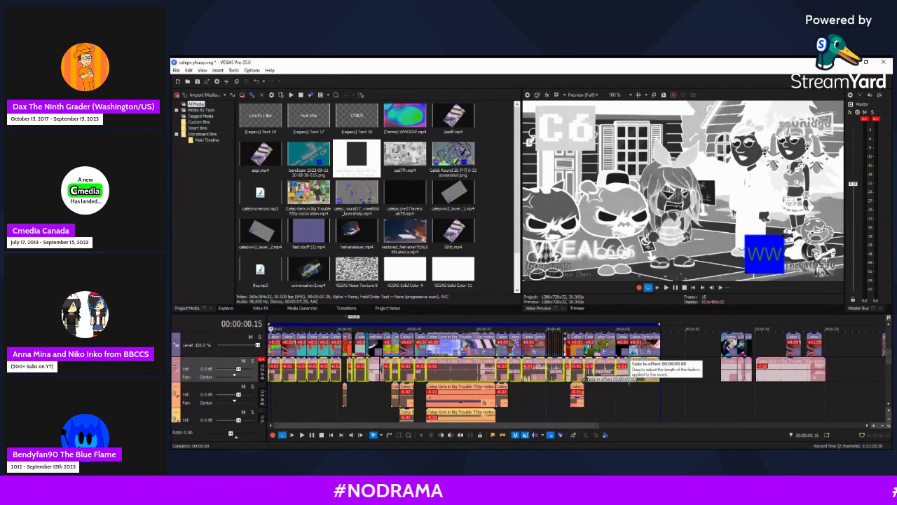
scroll(565, 382, "up", 4)
key("space")
scroll(444, 390, "down", 1)
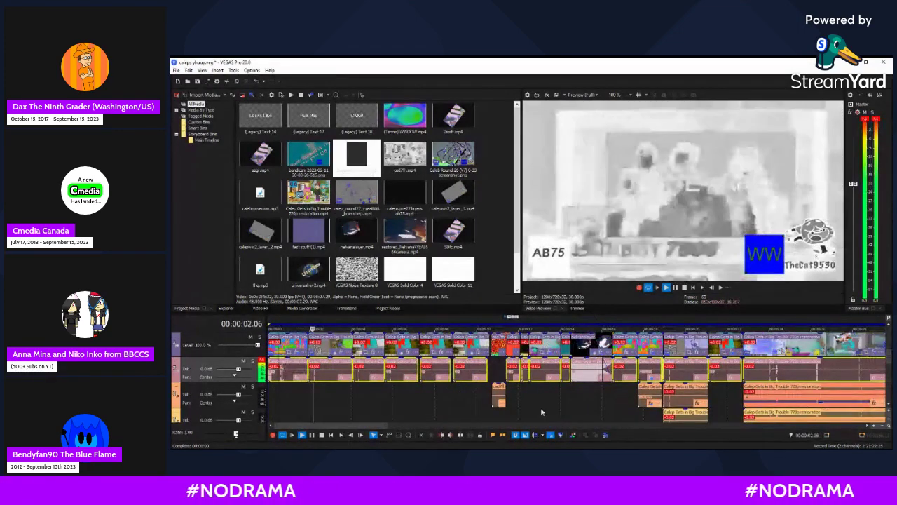
- Play from 0:10.22, then select the main video and lower-track events from the red dotted clip onward and shift them slightly earlier
left_click(473, 414)
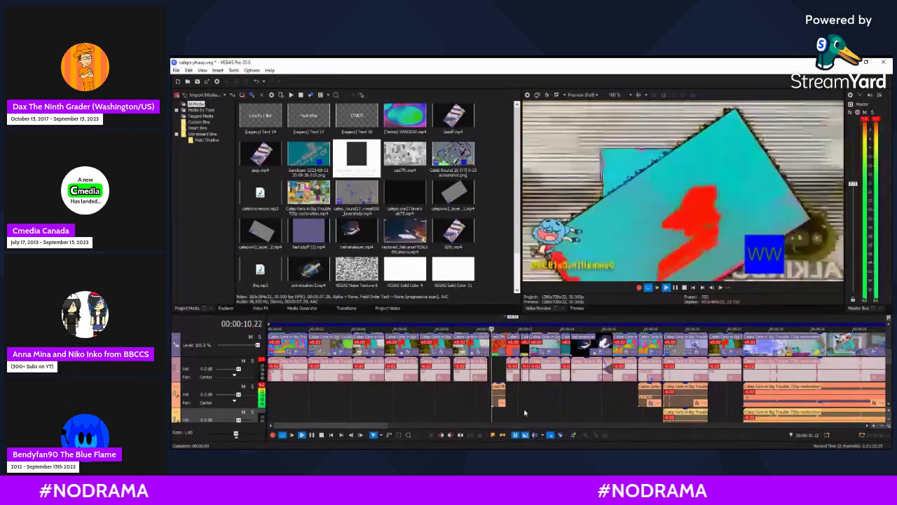
key("space")
key("space")
scroll(497, 348, "down", 3)
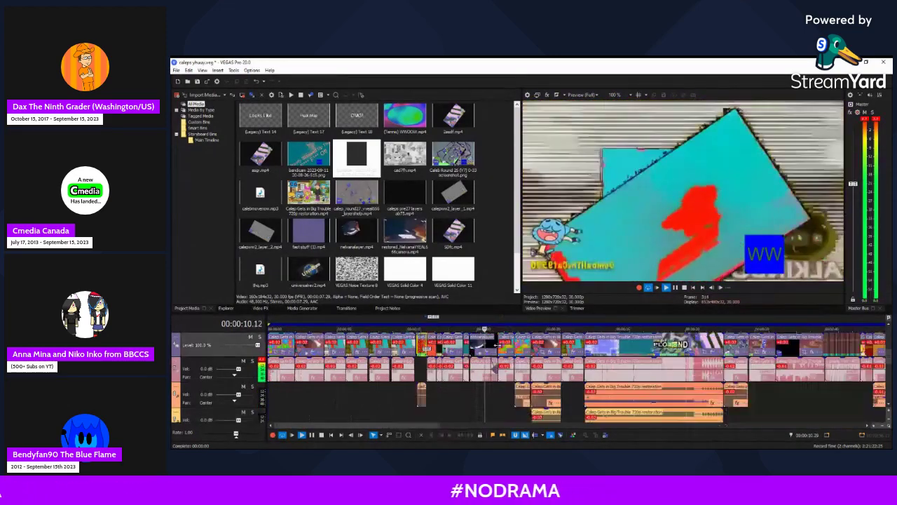
left_click(642, 368, "shift")
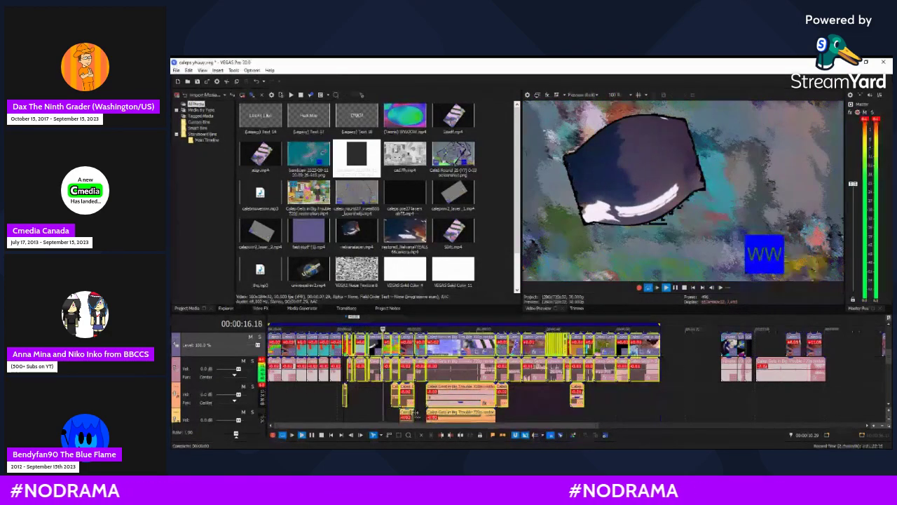
scroll(788, 370, "down", 3)
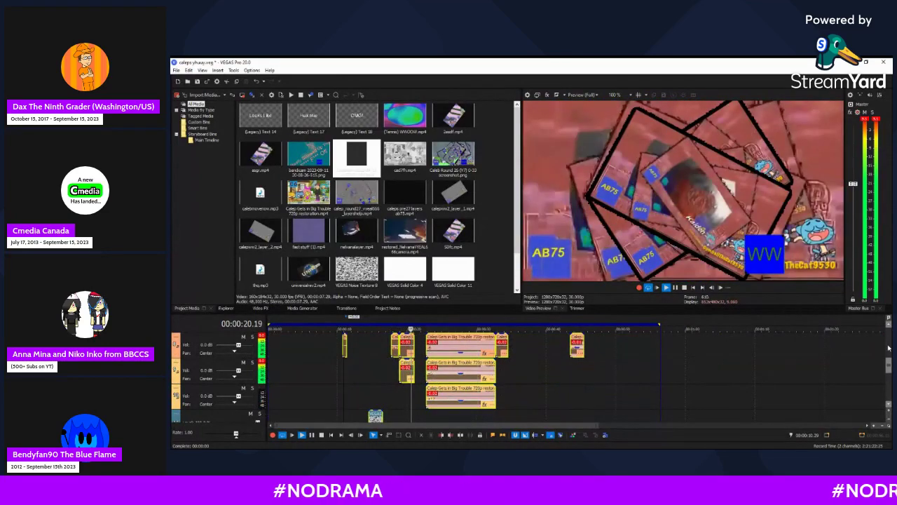
scroll(889, 347, "down", 2)
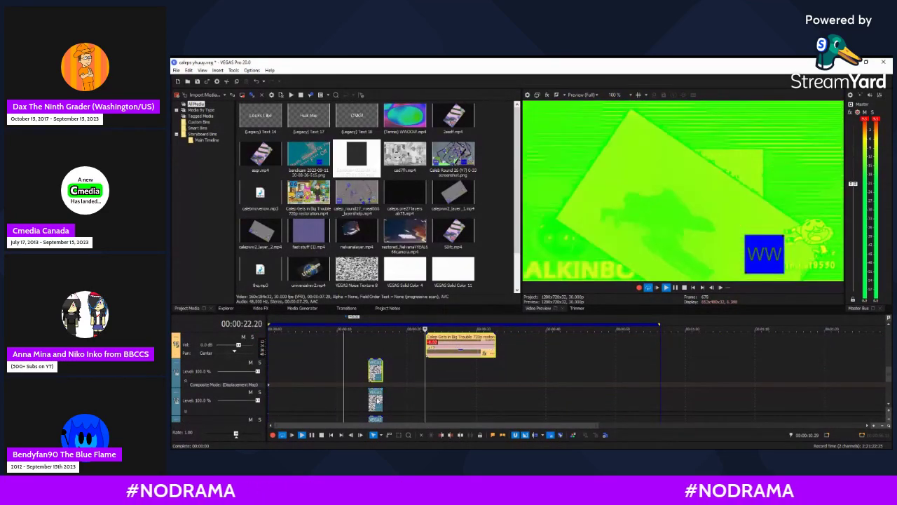
scroll(377, 400, "down", 3)
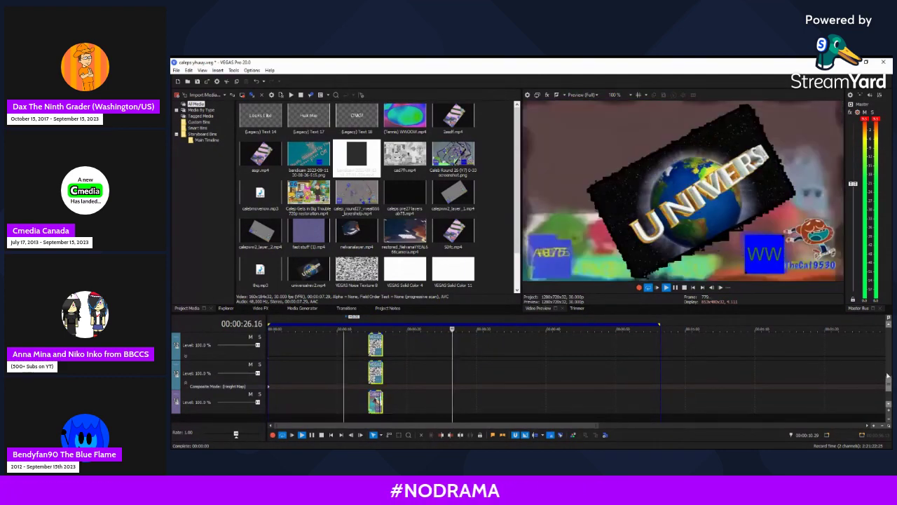
left_click_drag(888, 382, 888, 400)
scroll(572, 371, "up", 4)
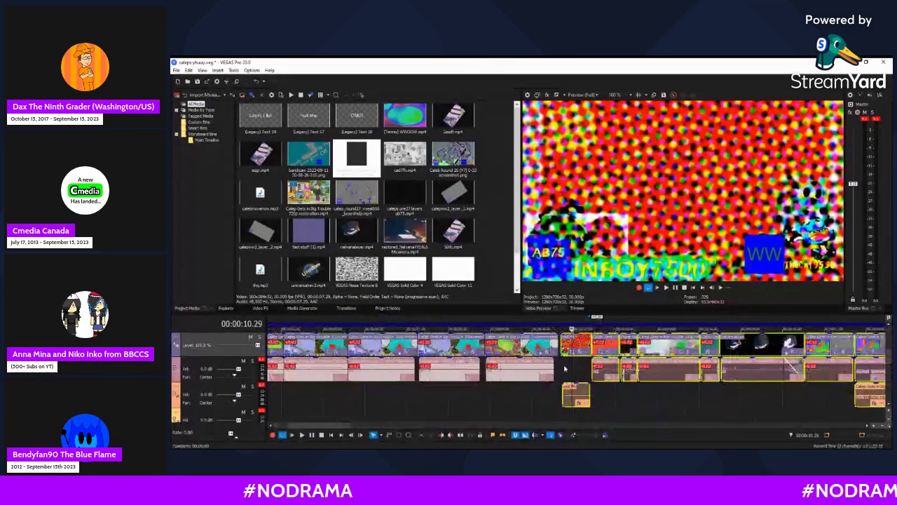
left_click_drag(588, 348, 572, 348)
scroll(573, 348, "down", 5)
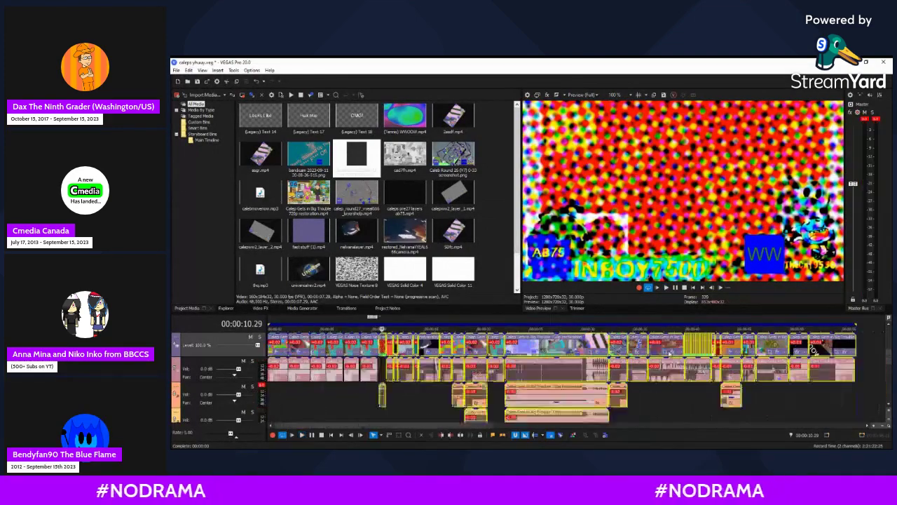
- Select the overlay events from the heat map text onward and play back the section from 0:17.29
scroll(888, 365, "up", 5)
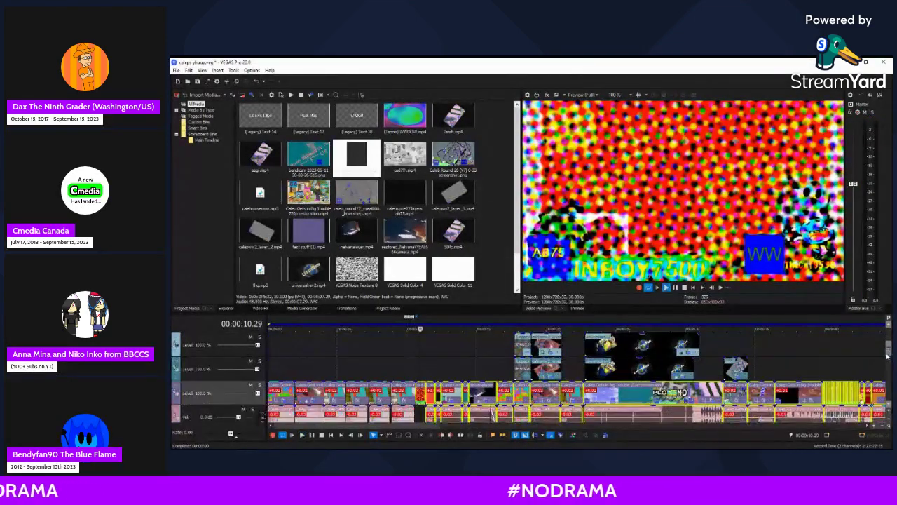
left_click(525, 342)
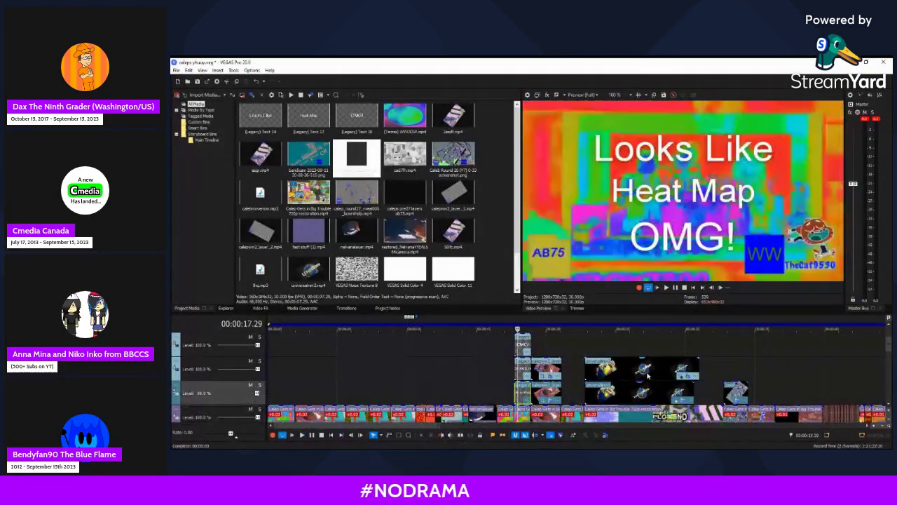
scroll(733, 371, "up", 4)
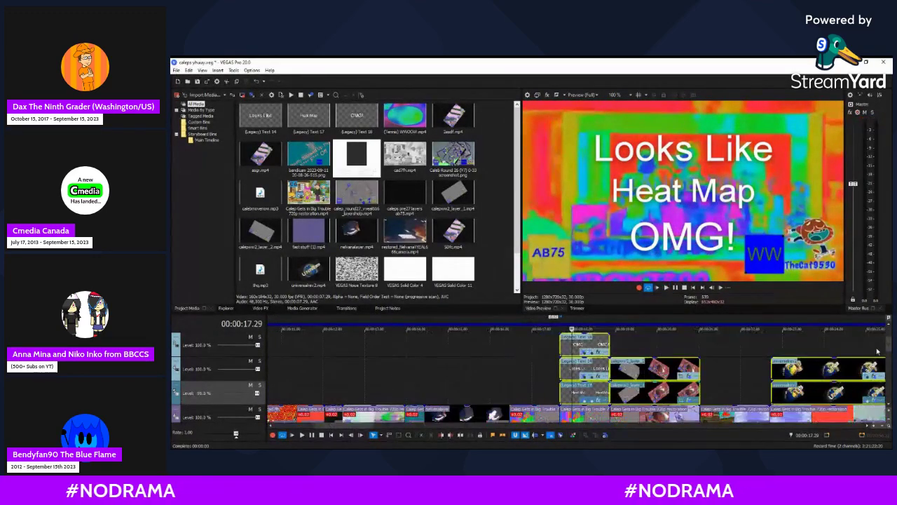
key("space")
scroll(885, 352, "up", 1)
scroll(811, 351, "down", 5)
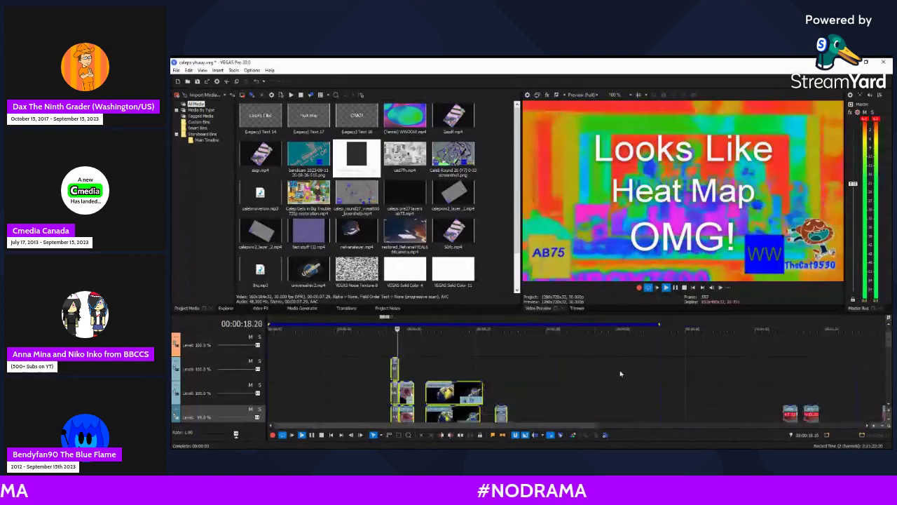
scroll(620, 374, "up", 2)
mouse_move(887, 345)
left_mouse_down()
mouse_move(884, 374)
mouse_move(885, 336)
left_mouse_up()
key("space")
key("space")
scroll(617, 379, "up", 6)
key("space")
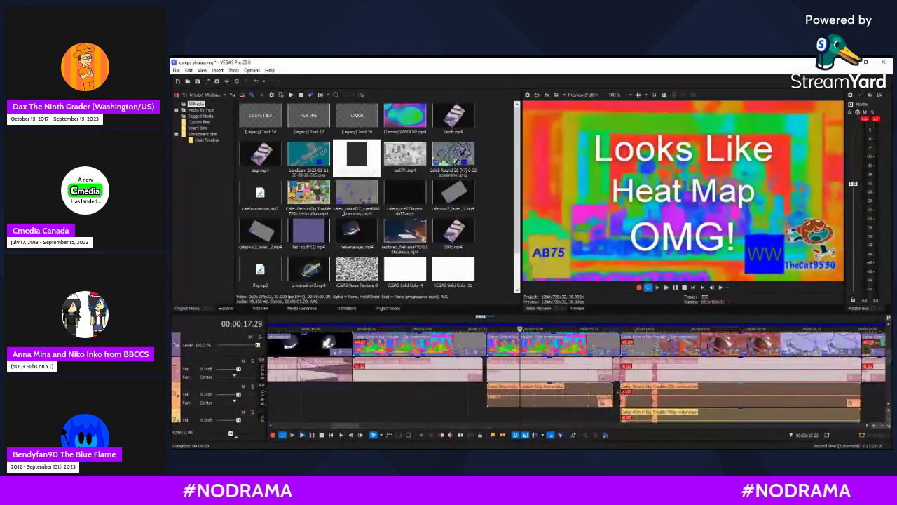
- Step frame by frame from 0:18.29 to inspect the start of the layered audio event on the second audio track
left_click(631, 393)
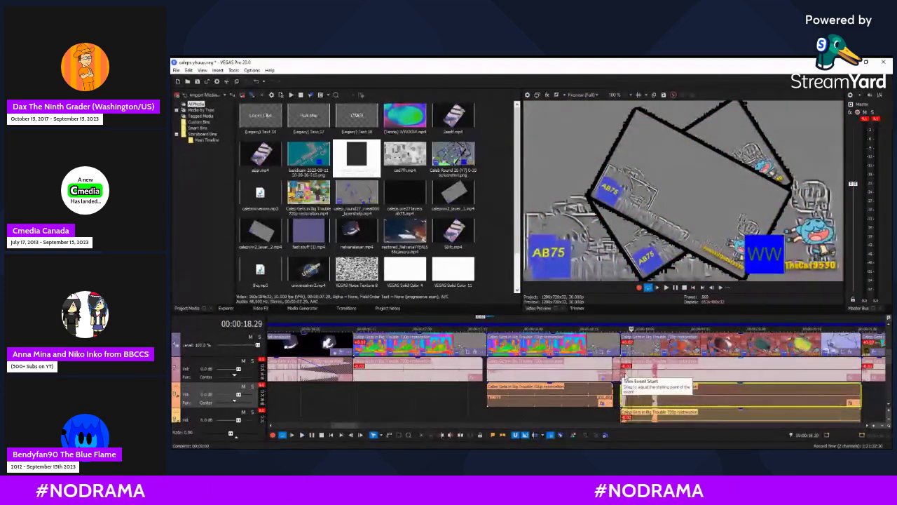
key("Right")
key("Right")
key("Right")
key("Right")
key("Right")
key("Right")
key("Right")
key("Left")
key("Left")
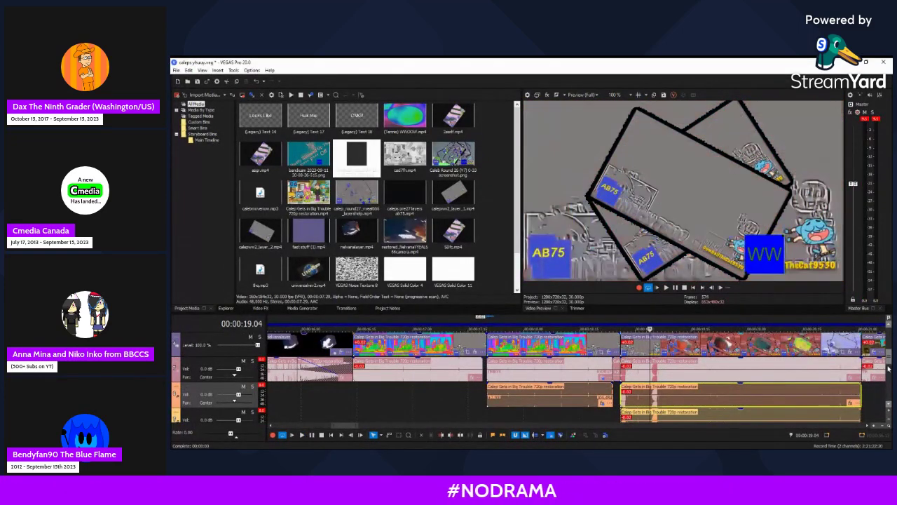
- Examine the start of the noise texture displacement and height map events near 0:14.13 and play through them
scroll(889, 378, "down", 2)
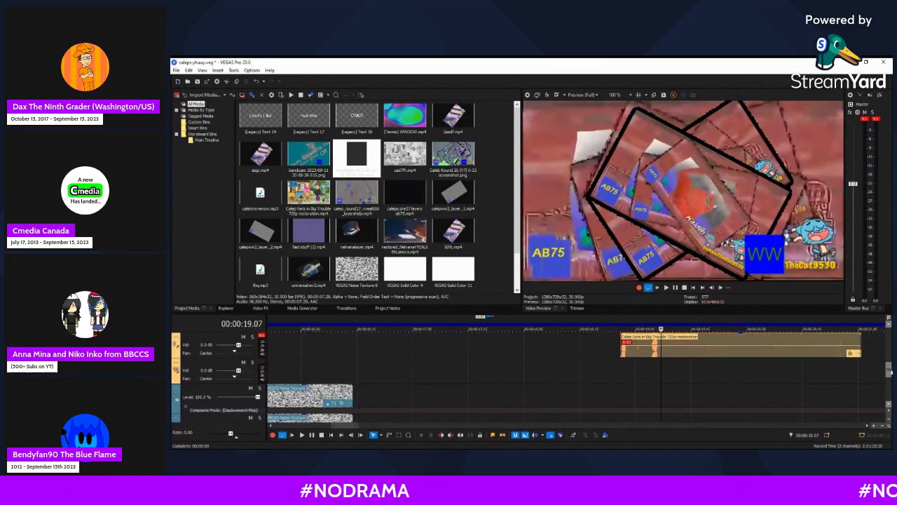
scroll(619, 378, "down", 6)
scroll(619, 378, "up", 1)
left_click(426, 354)
left_click(432, 354)
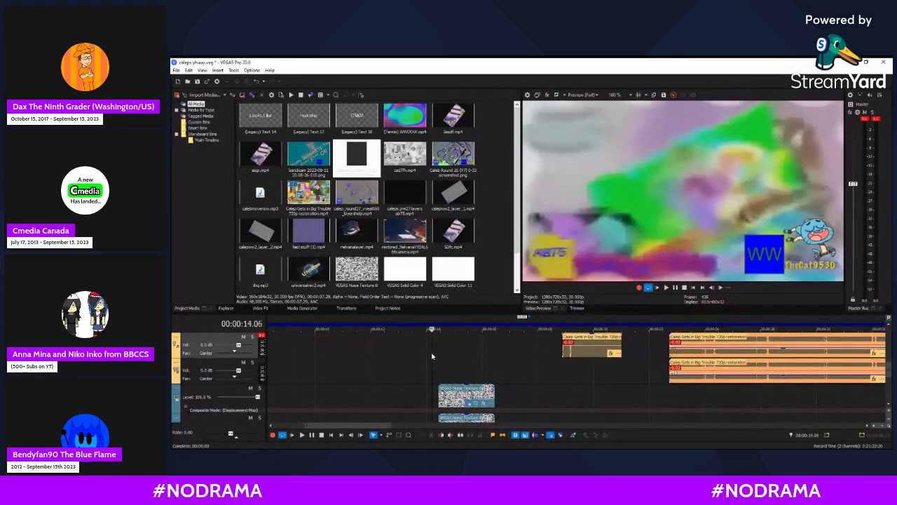
scroll(433, 354, "up", 3)
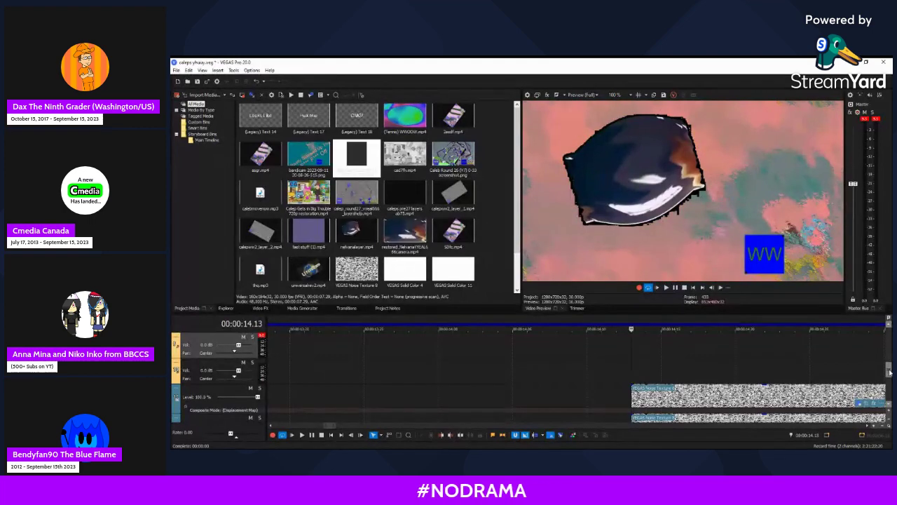
left_click_drag(889, 372, 889, 392)
key("Left")
key("Left")
scroll(727, 402, "down", 4)
key("space")
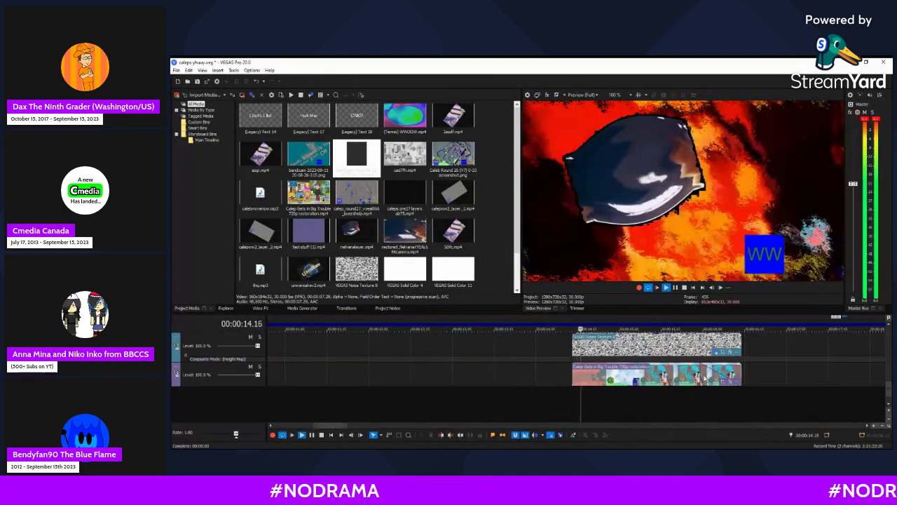
scroll(738, 393, "down", 4)
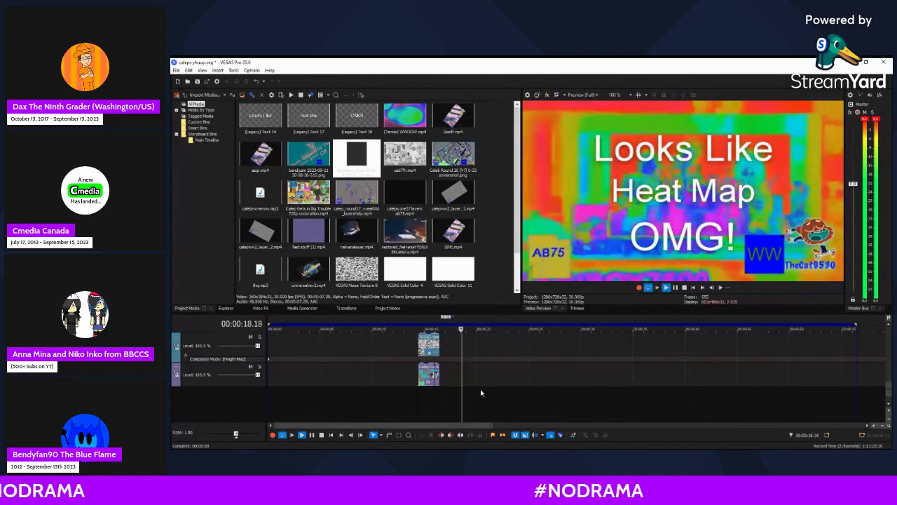
- Inspect the end of the calepnw2 overlay and play the green gradient-mapped clip from about 0:21.01
left_click_drag(889, 395, 890, 349)
left_click(484, 346)
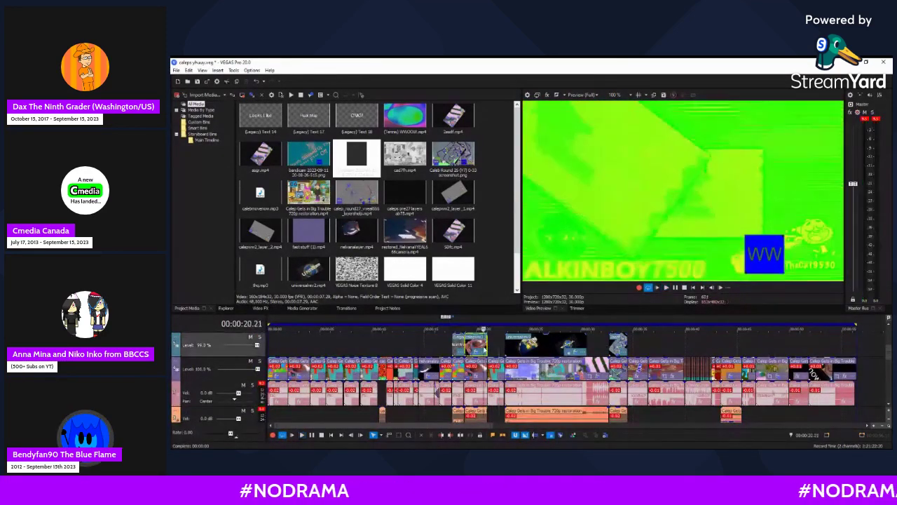
scroll(523, 351, "up", 3)
scroll(522, 353, "up", 2)
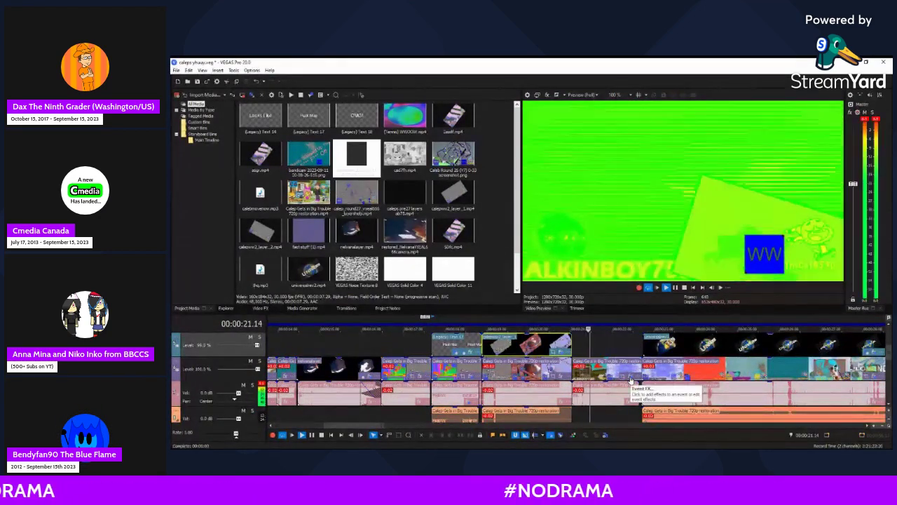
key("space")
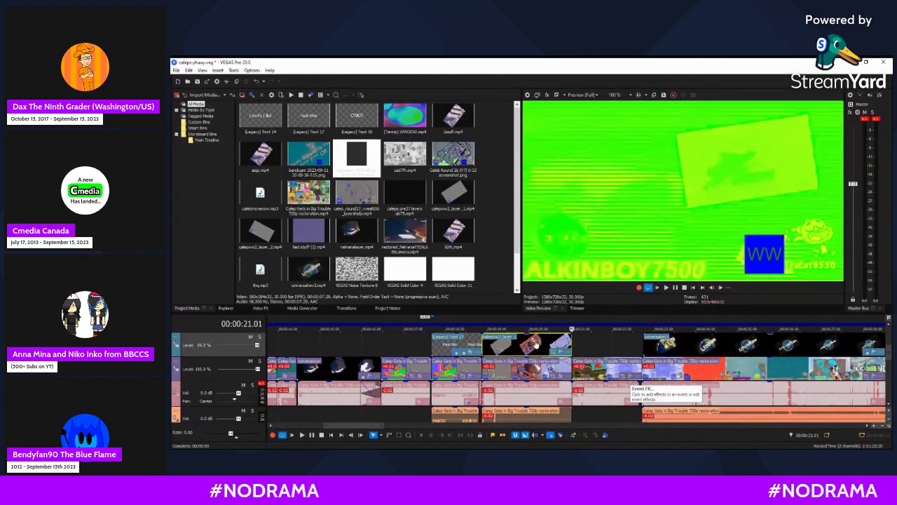
- Remove the Gradient Map effect from the green clip at 0:21.01 and apply the Channel Blend preset Red channel only
left_click(630, 380)
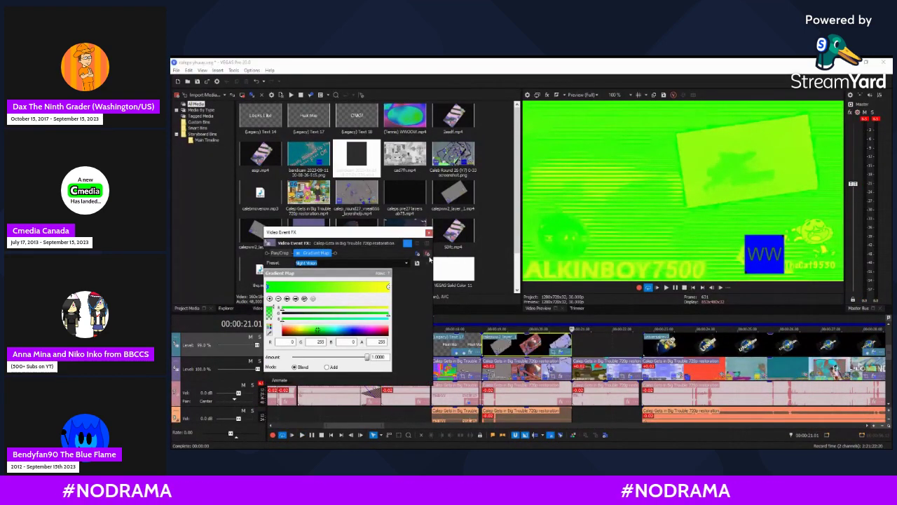
left_click(427, 253)
left_click_drag(380, 236, 394, 294)
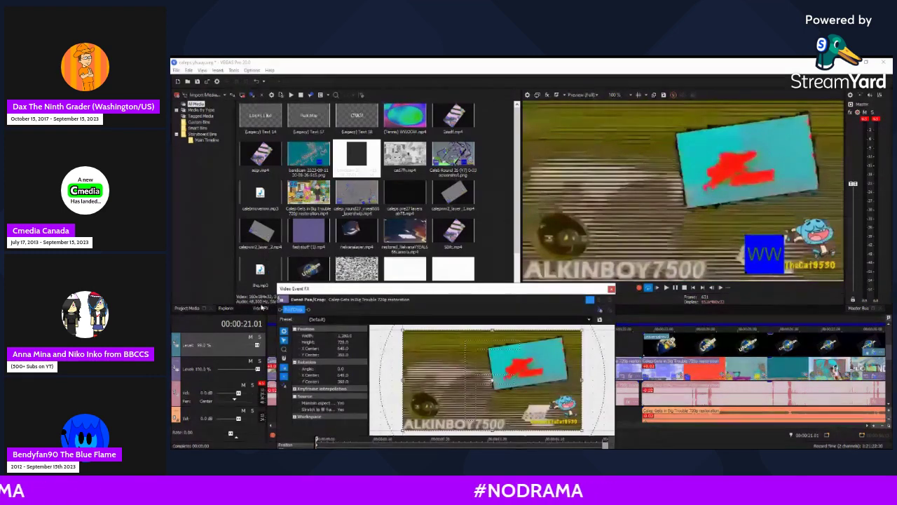
left_click(260, 308)
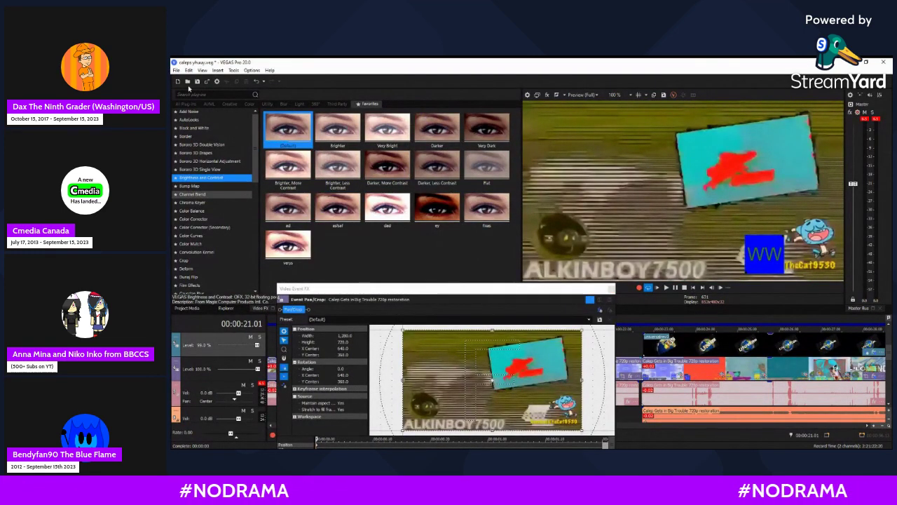
left_click(202, 194)
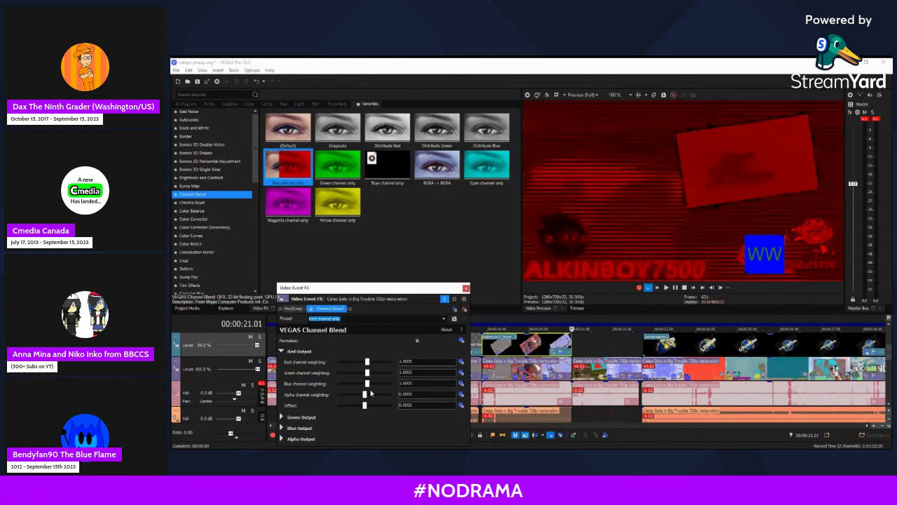
- Add the Color Curves preset Greens and Magentas to the same clip and play it from 0:21.06
scroll(216, 200, "down", 2)
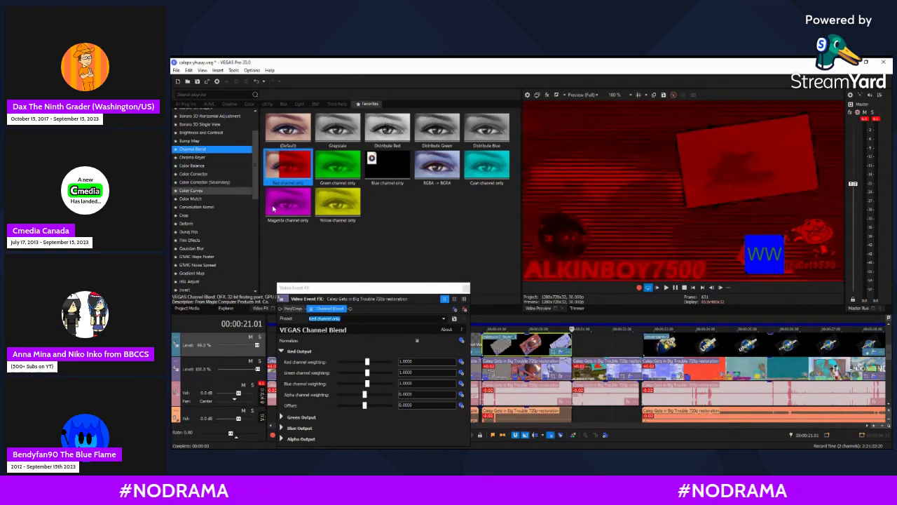
left_click(210, 191)
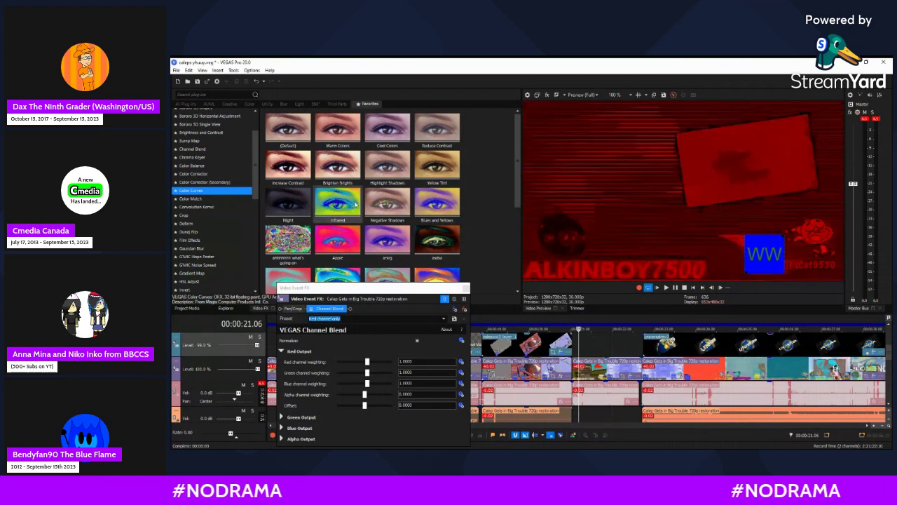
scroll(383, 231, "down", 3)
left_click_drag(303, 200, 368, 305)
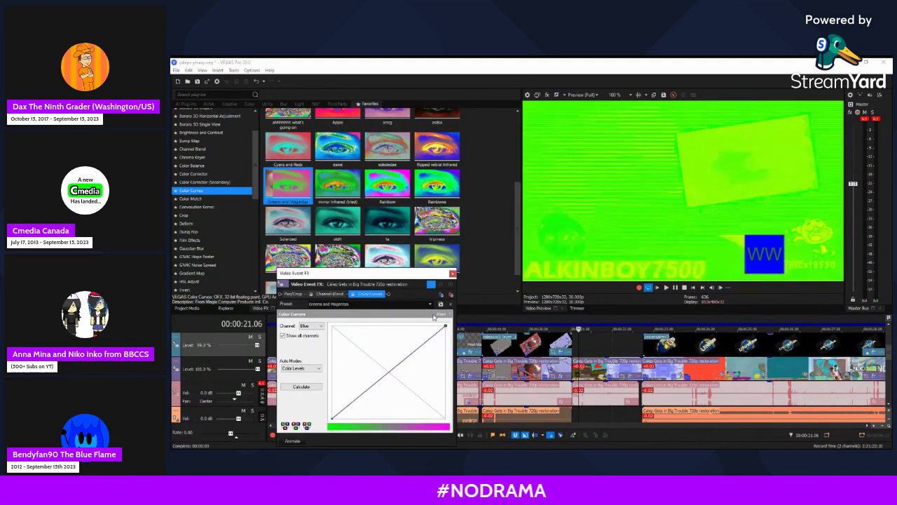
key("space")
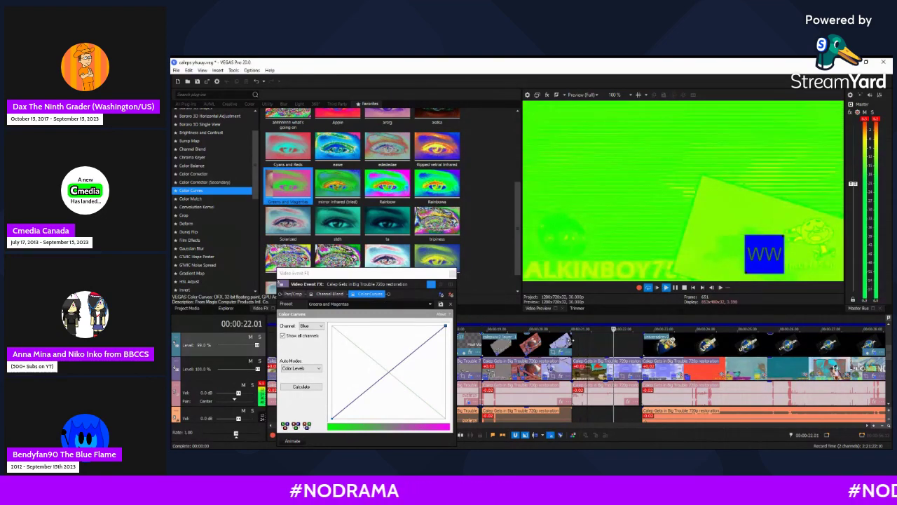
- Replay the recolored clip from 0:21.01, close its effects window and save the project
key("space")
left_click(571, 344)
key("space")
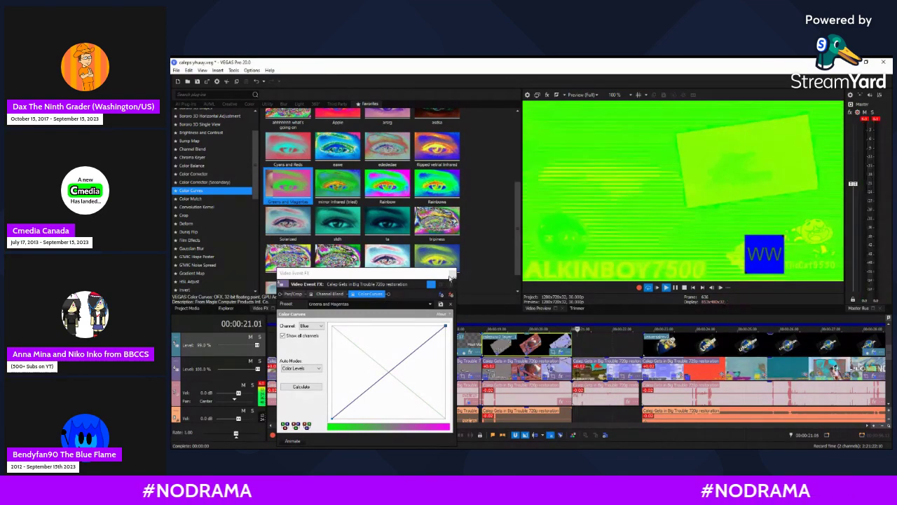
left_click(449, 272)
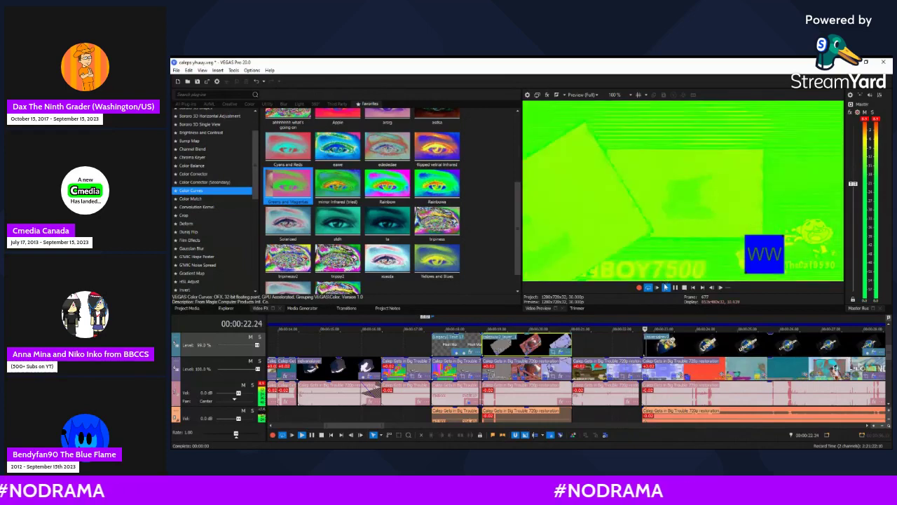
left_click(666, 288)
left_click(666, 287)
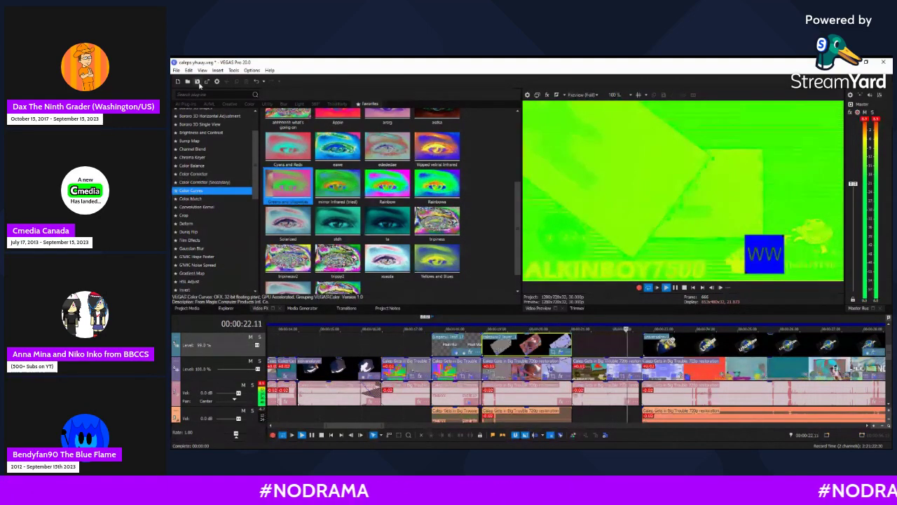
key("ctrl+s")
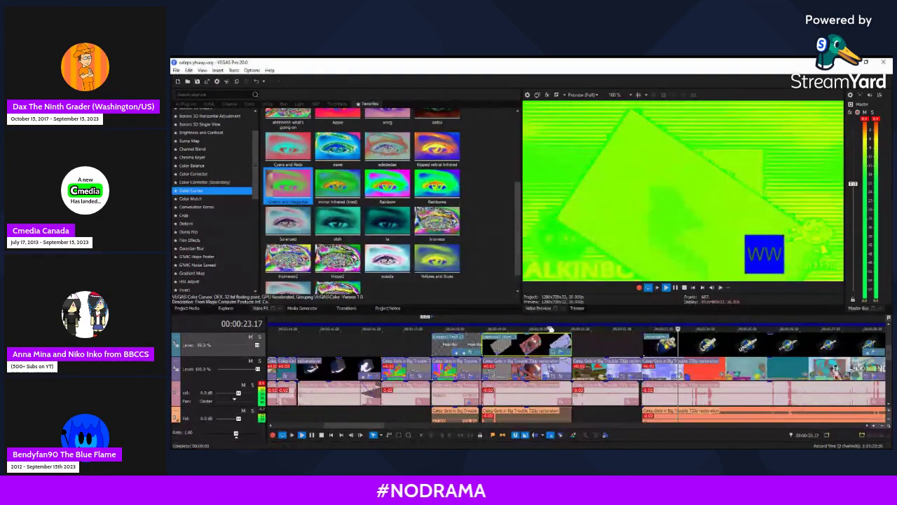
- Examine frame by frame where the globe logo overlay starts over the main clip, around 0:22.21 to 0:22.23
key("space")
scroll(550, 329, "up", 5)
left_click(557, 347)
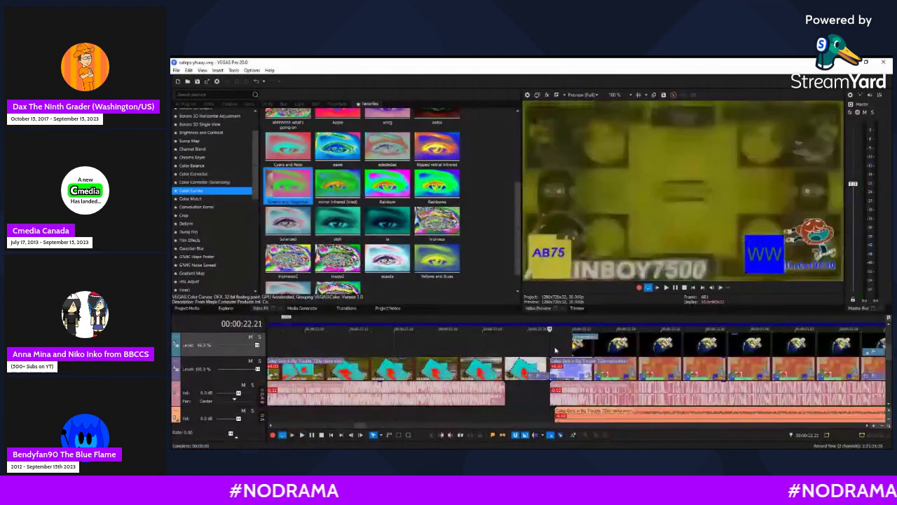
key("space")
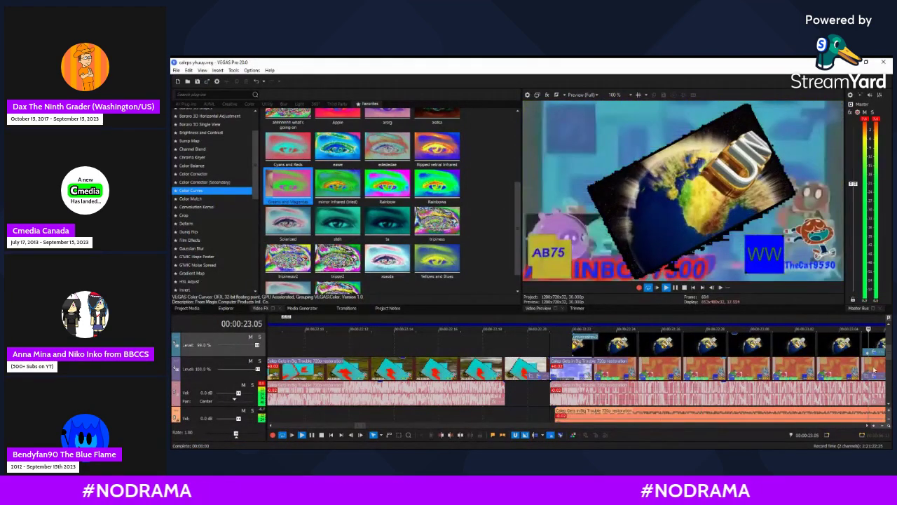
key("space")
key("space")
key("space")
left_click(594, 349)
key("Left")
key("Left")
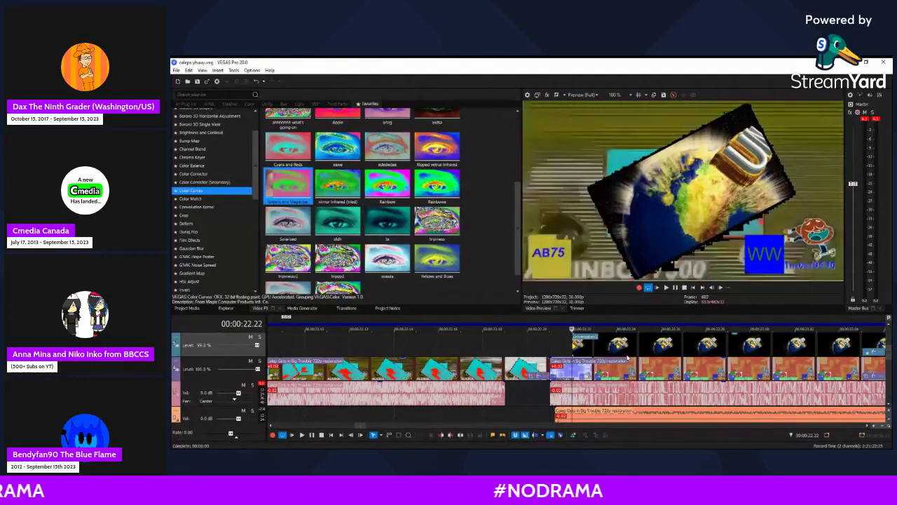
key("Right")
key("Right")
key("Left")
key("Left")
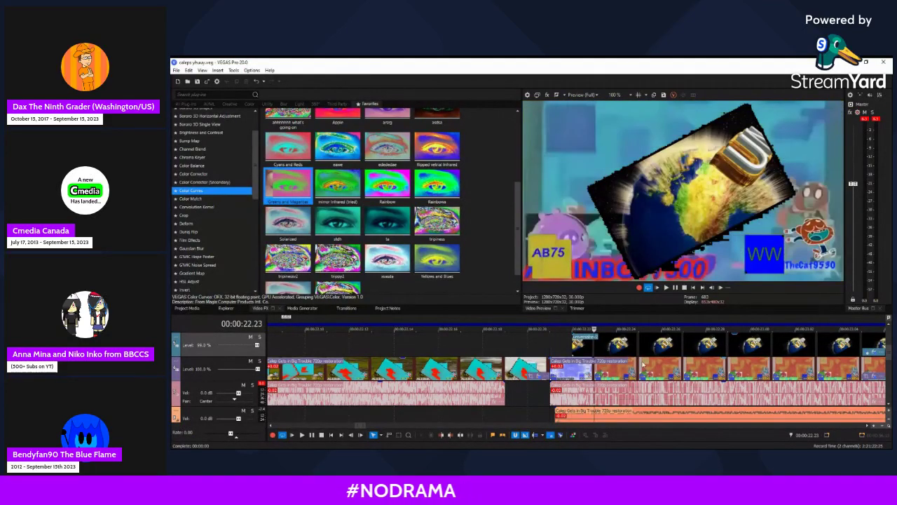
key("Right")
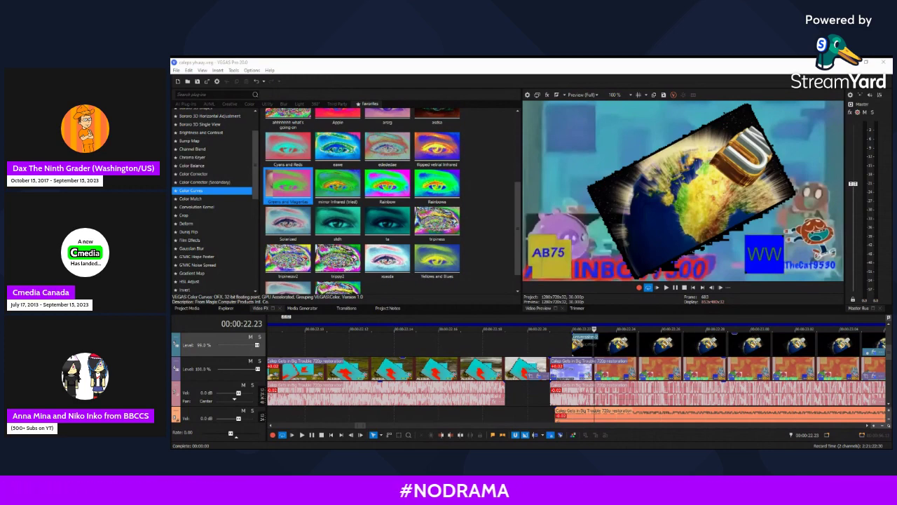
- Play the globe logo section from 0:22.22 and 0:22.23 to check how the overlay lines up with the main clip
key("space")
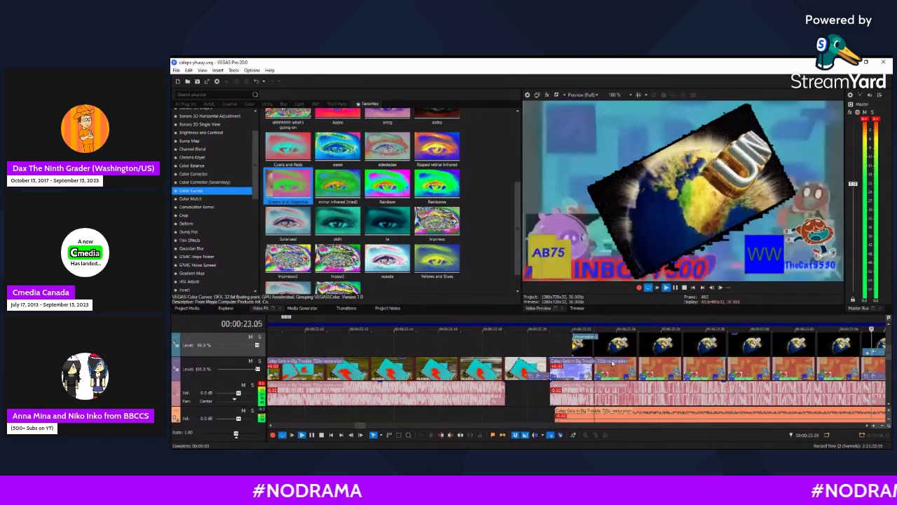
scroll(601, 377, "down", 1)
key("space")
scroll(536, 350, "up", 3)
key("space")
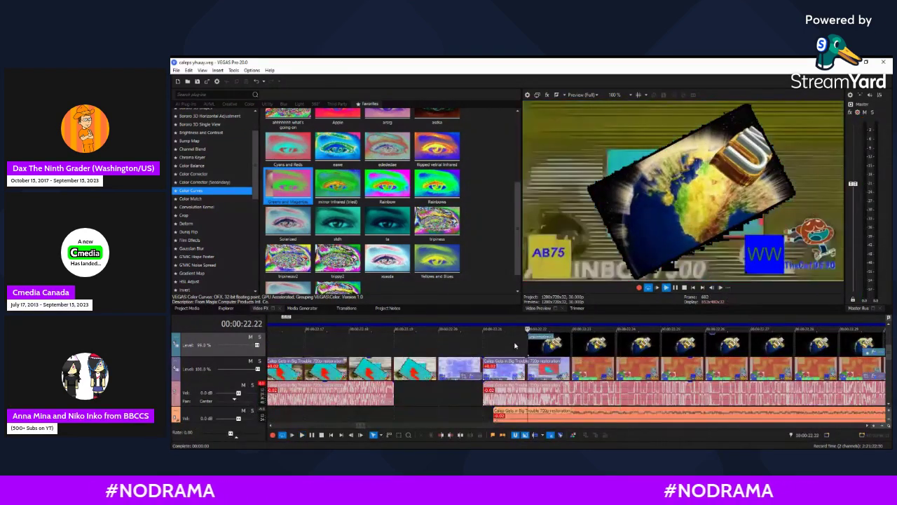
key("space")
left_click(559, 345)
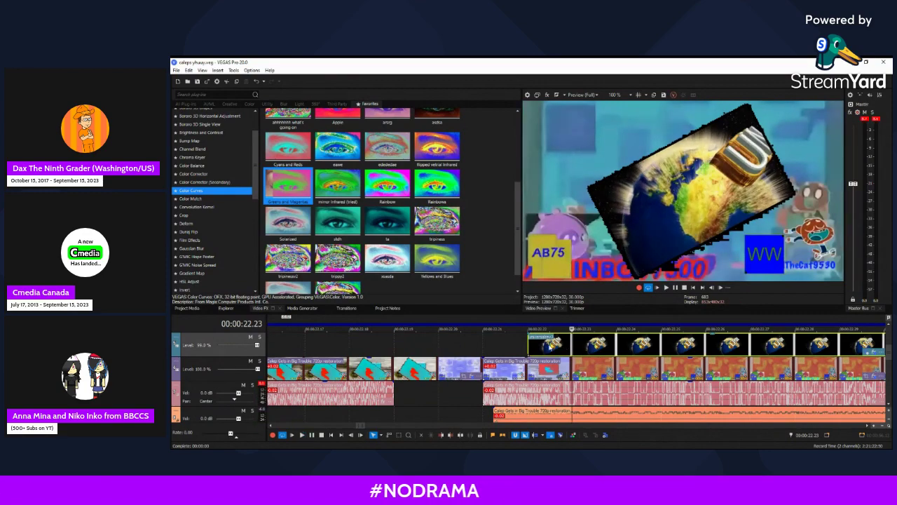
key("space")
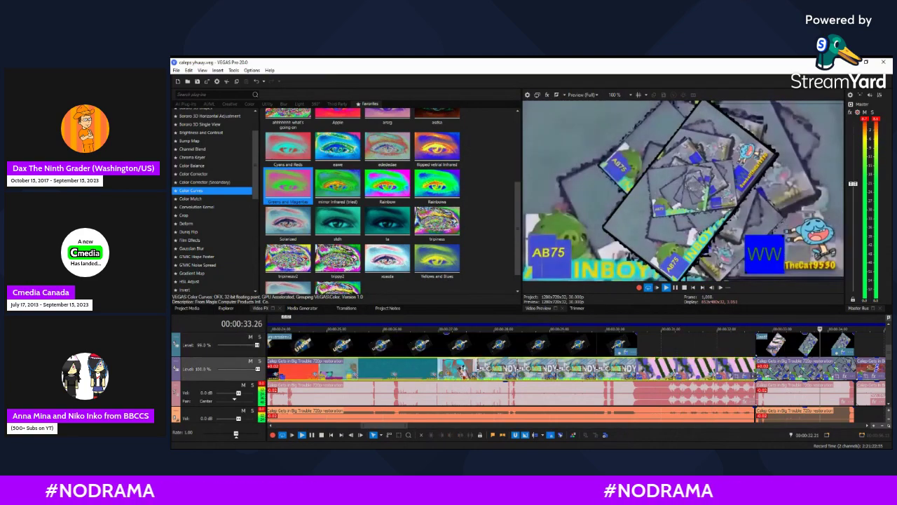
- Inspect the start of the tilted overlay at 0:32.21 and play through the overlay section
key("space")
scroll(756, 379, "up", 3)
key("space")
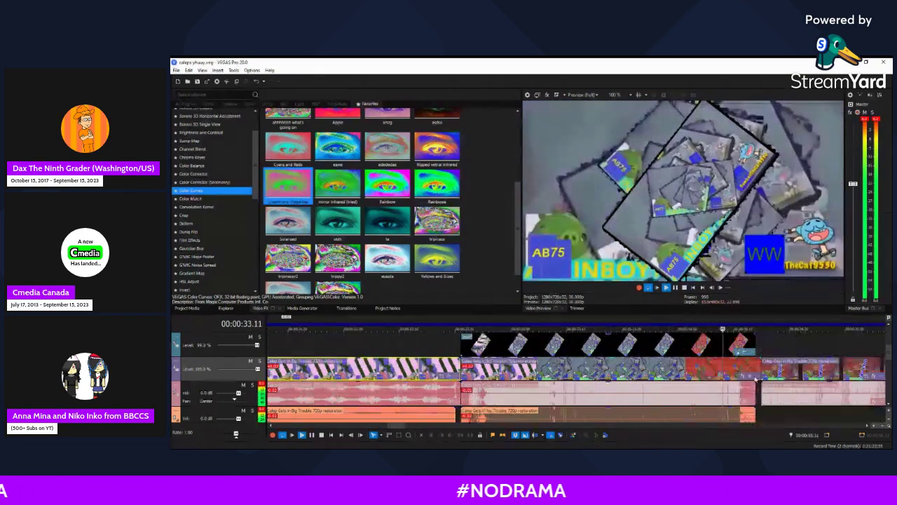
scroll(756, 379, "down", 2)
key("space")
key("space")
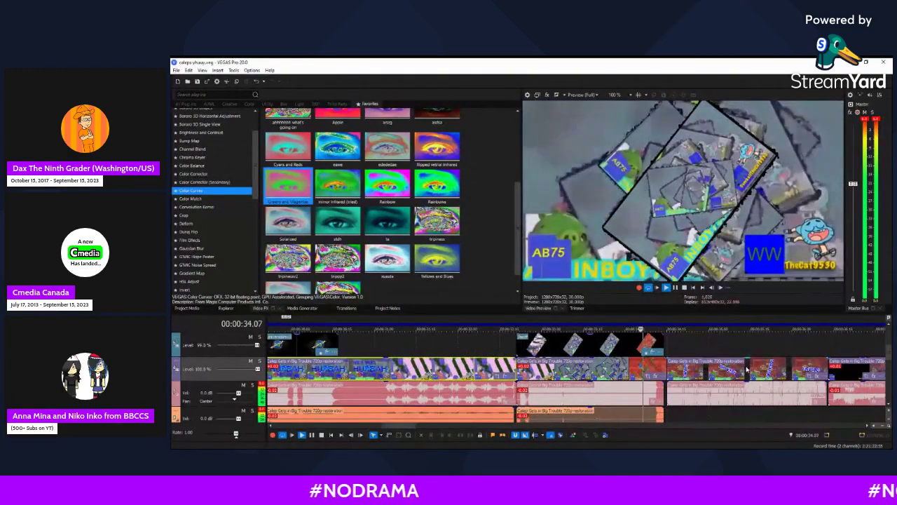
scroll(696, 358, "up", 2)
scroll(696, 356, "up", 1)
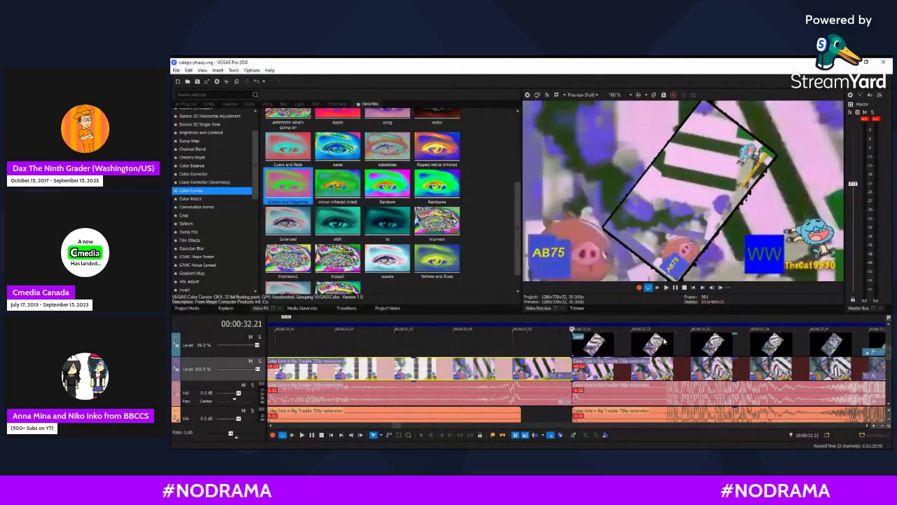
left_click(663, 347)
key("space")
scroll(665, 346, "down", 3)
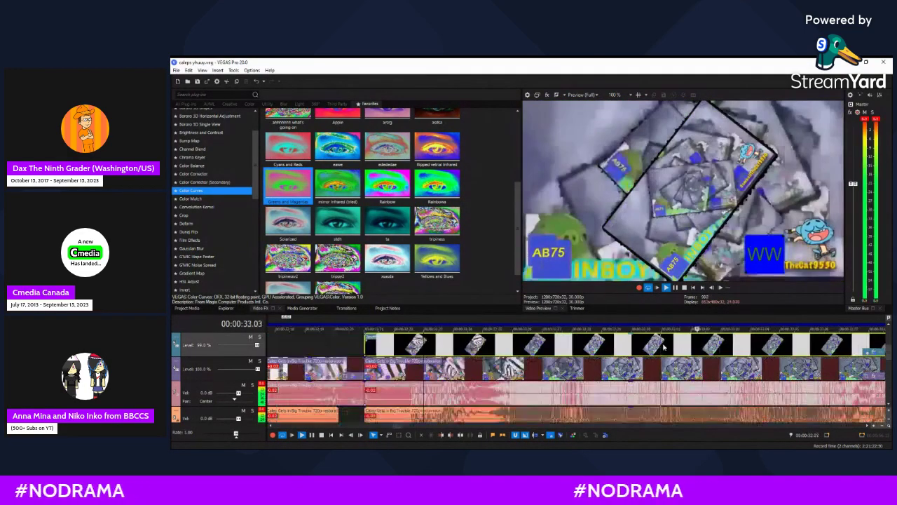
key("space")
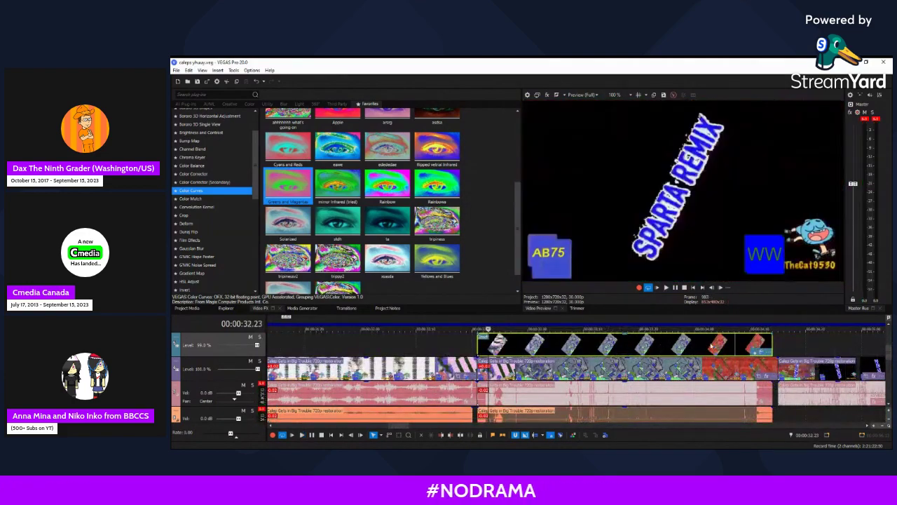
- Check the end of the tilted overlay at 0:34.14, play through the remaining clips and replay the project from the start
key("space")
scroll(692, 347, "up", 4)
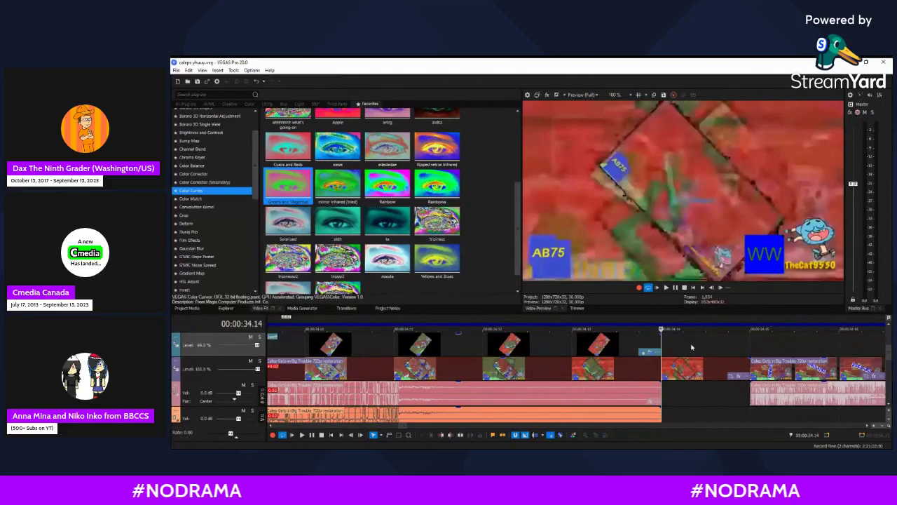
scroll(691, 347, "down", 2)
key("space")
scroll(692, 352, "down", 2)
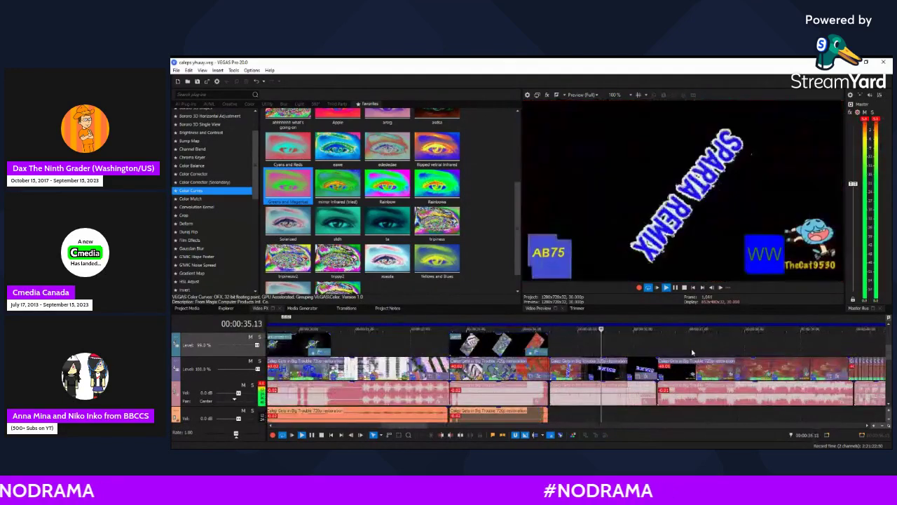
scroll(692, 351, "down", 1)
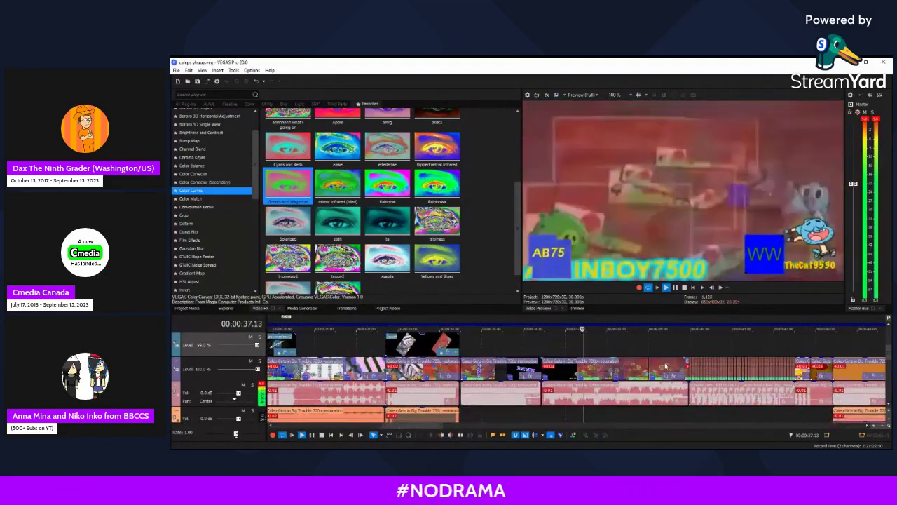
scroll(682, 355, "down", 2)
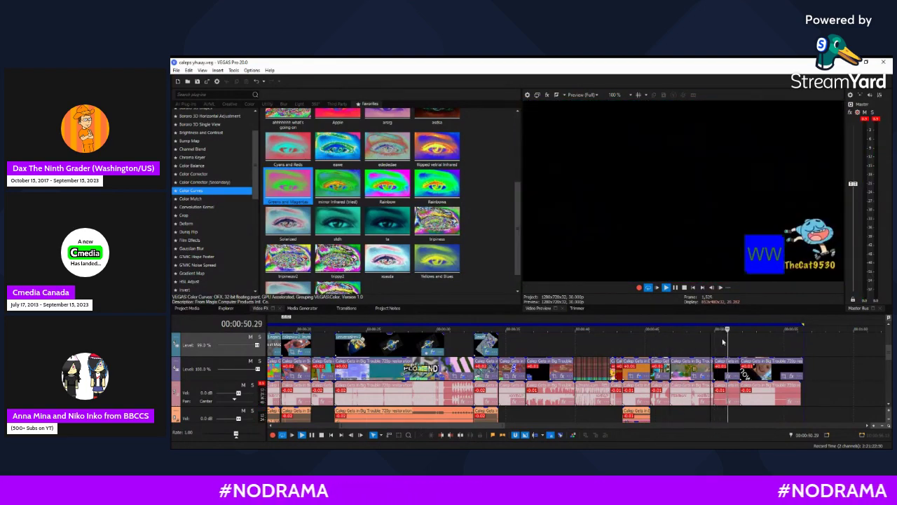
left_click(657, 287)
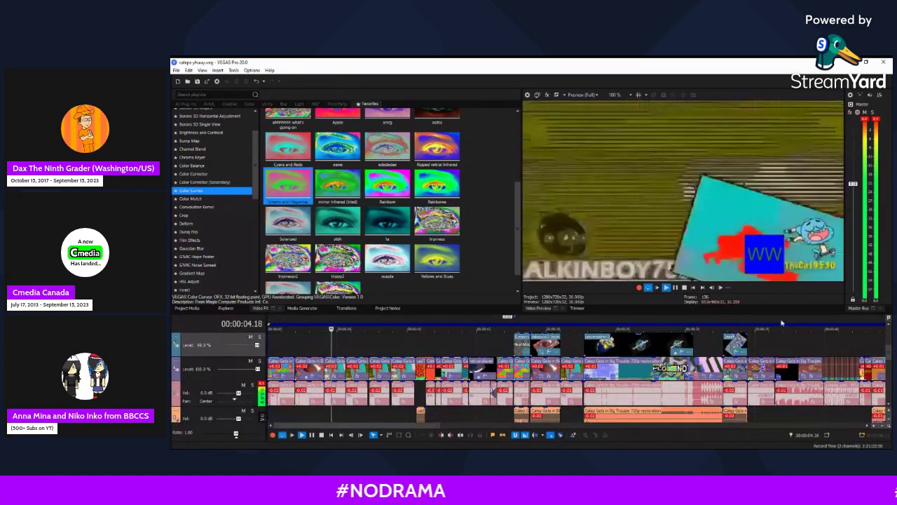
- Try to render the project as an MP4 file
left_click(207, 82)
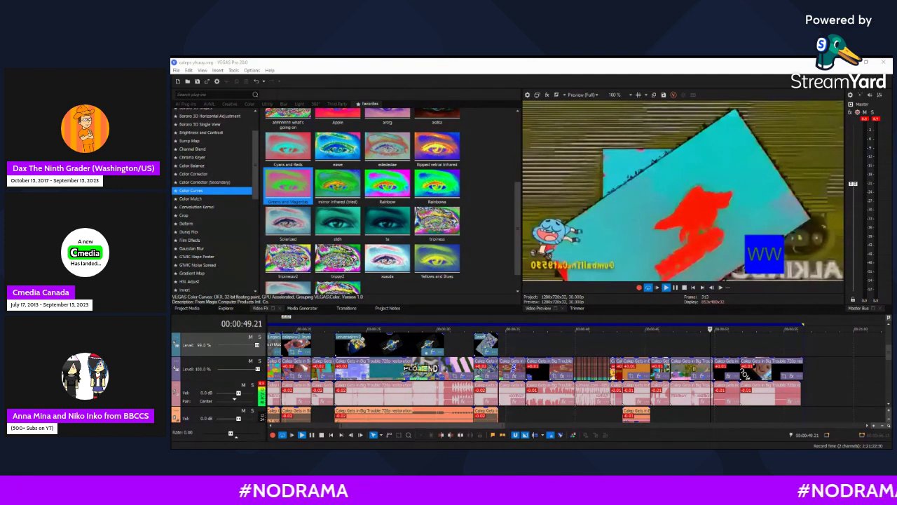
key("space")
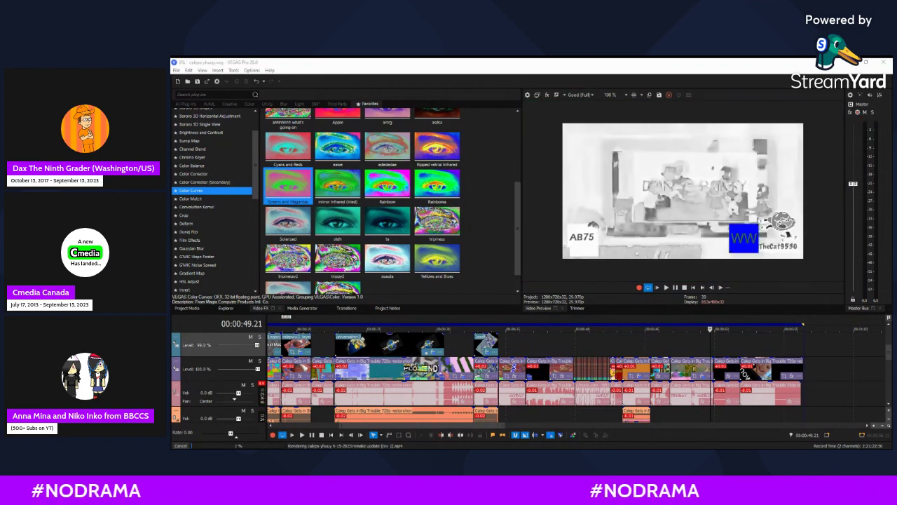
key("Escape")
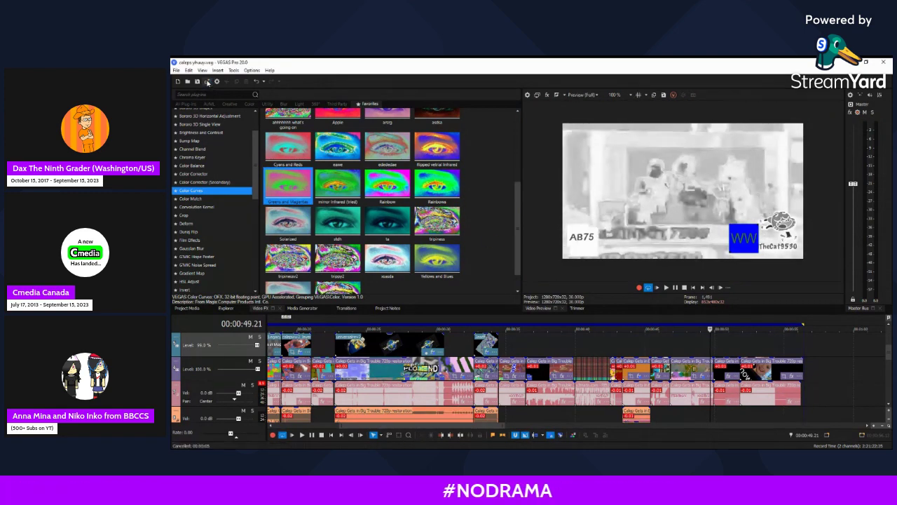